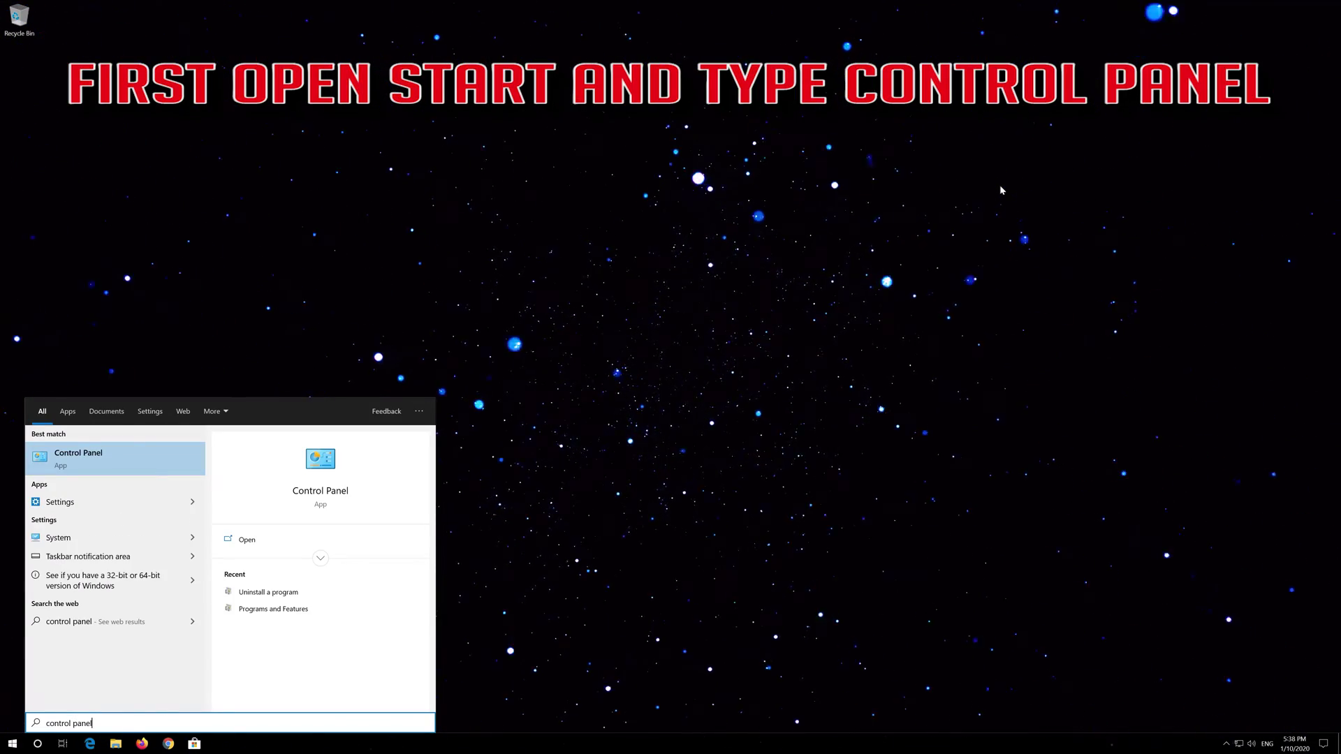
Step: Open Control Panel and go to Network and Internet > Network and Sharing Center
click(124, 460)
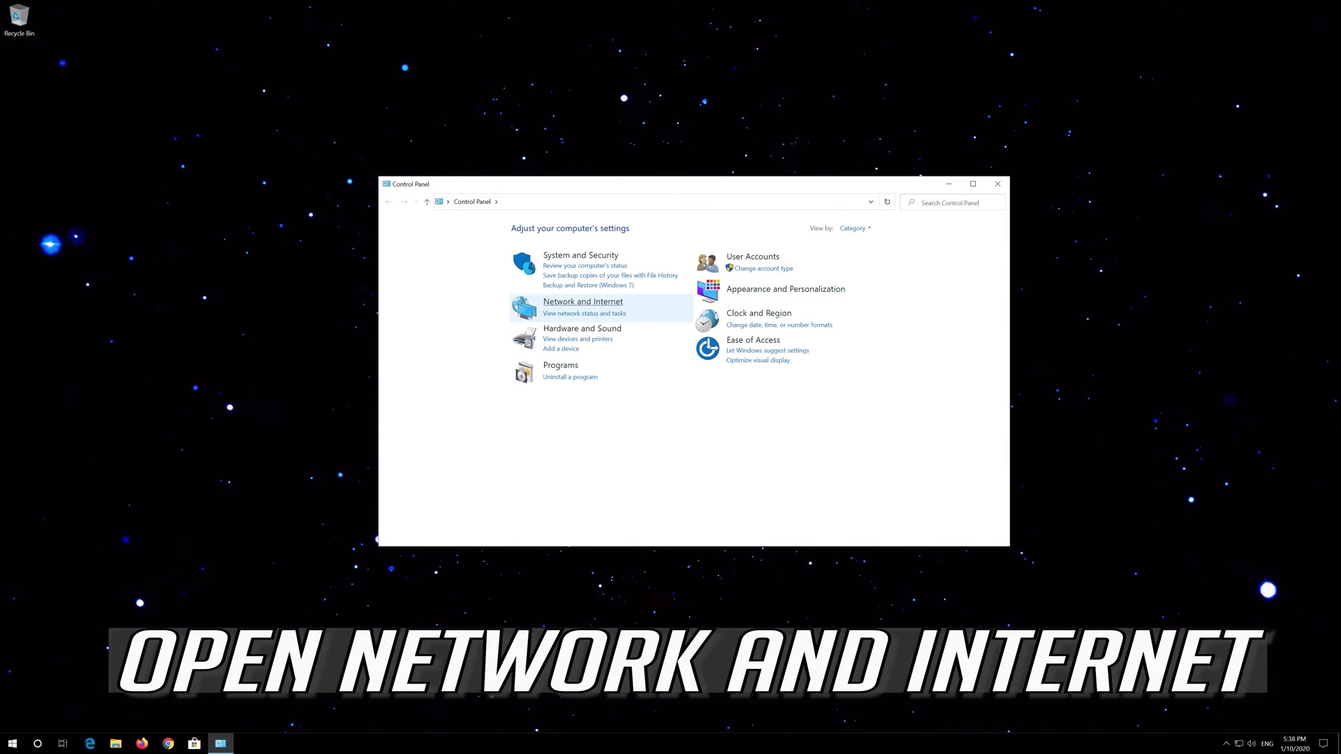
click(590, 303)
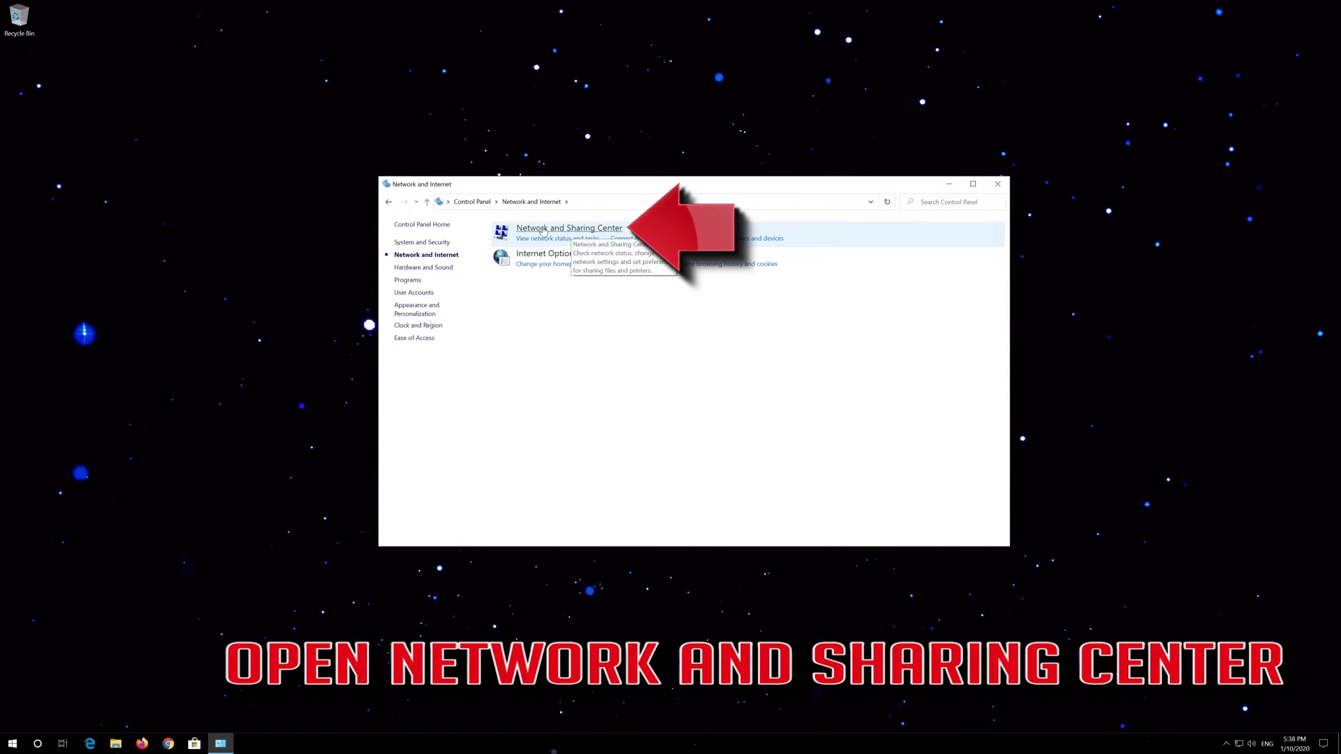
click(579, 230)
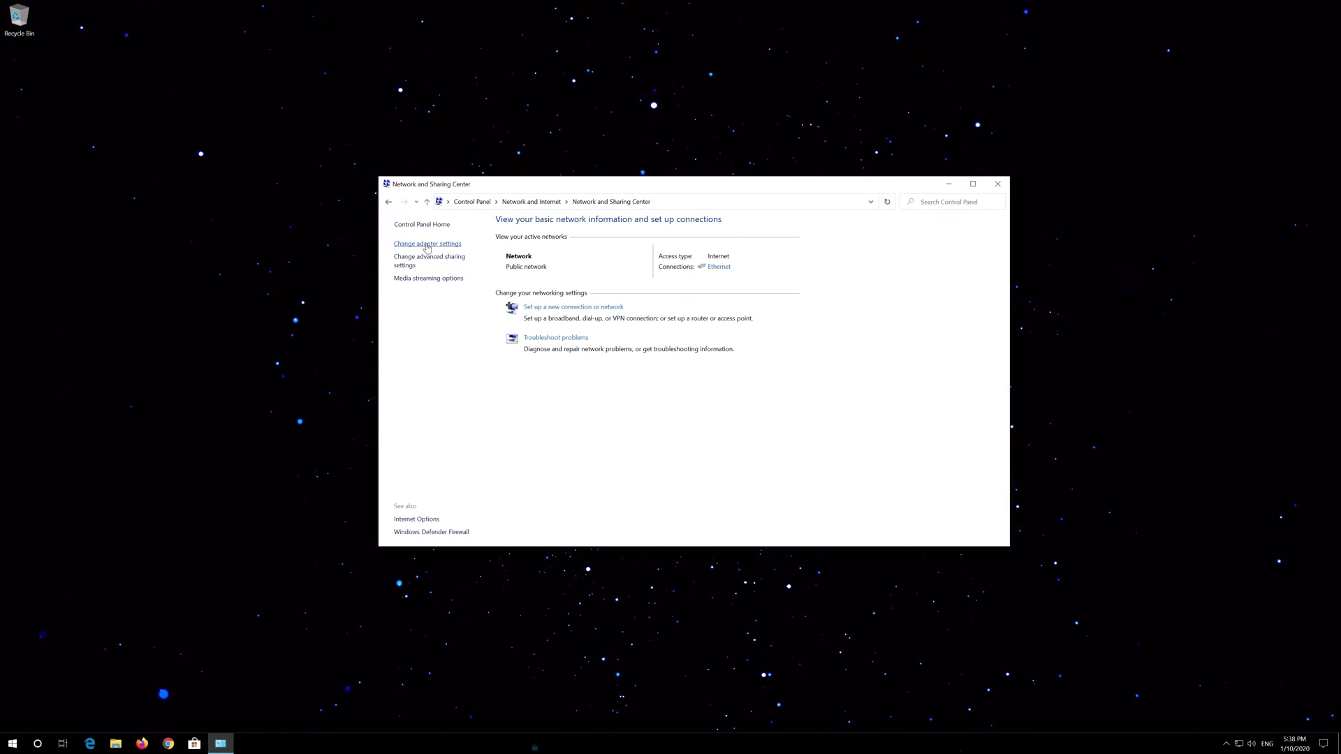
Step: Open the Ethernet adapter's Properties from the adapter list and select Internet Protocol Version 4 (TCP/IPv4)
click(427, 243)
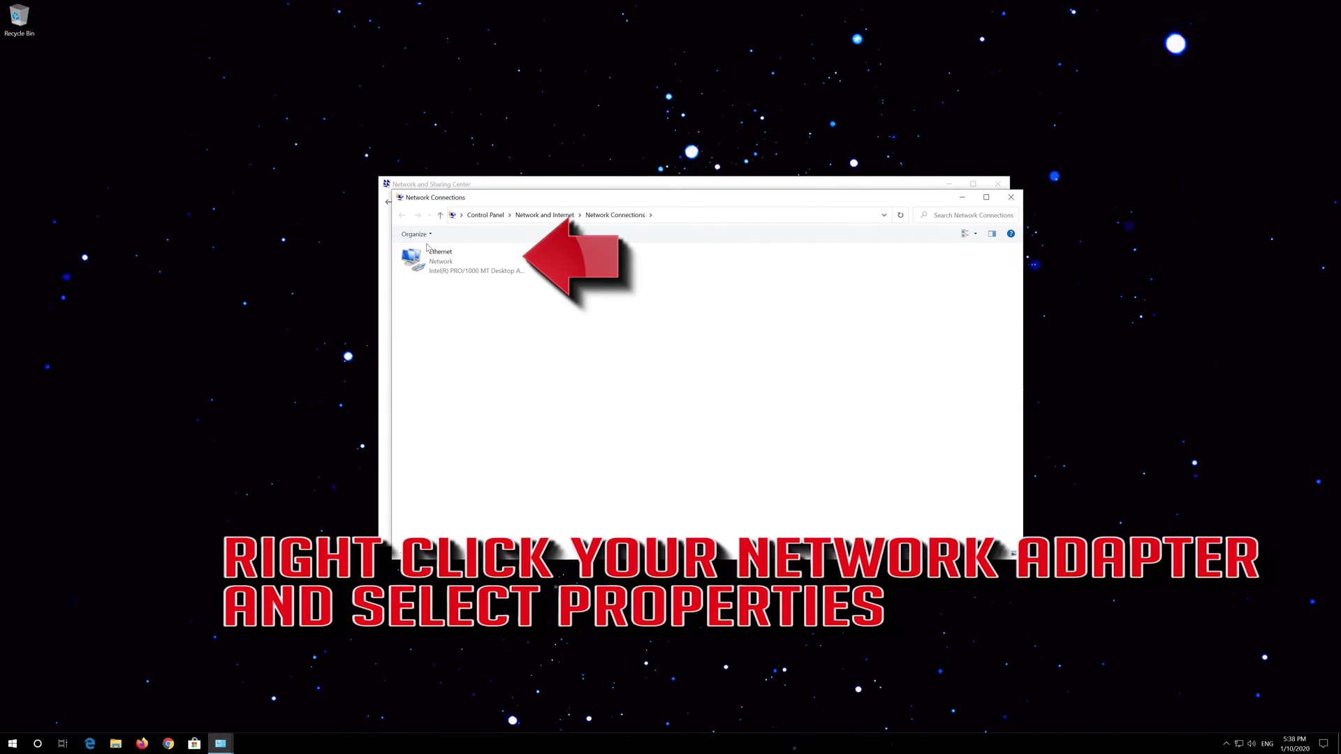
click(460, 260)
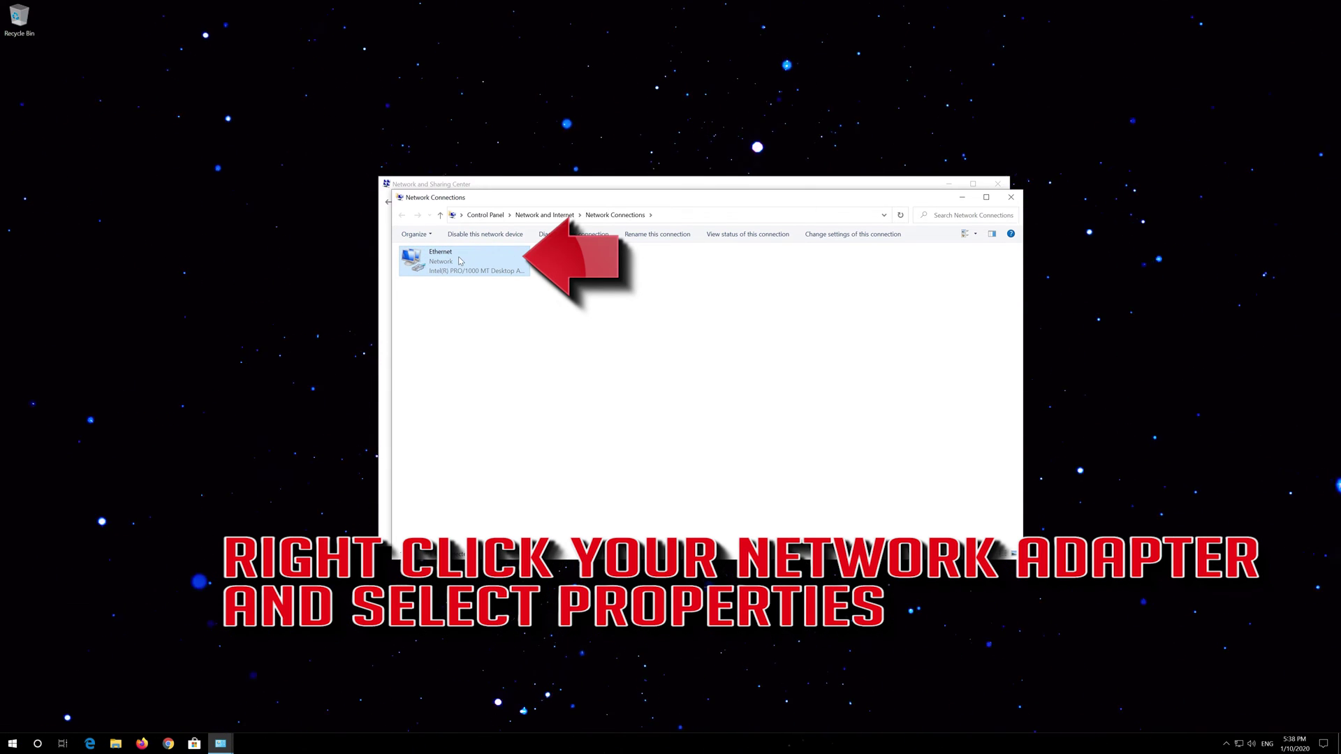
right_click(461, 261)
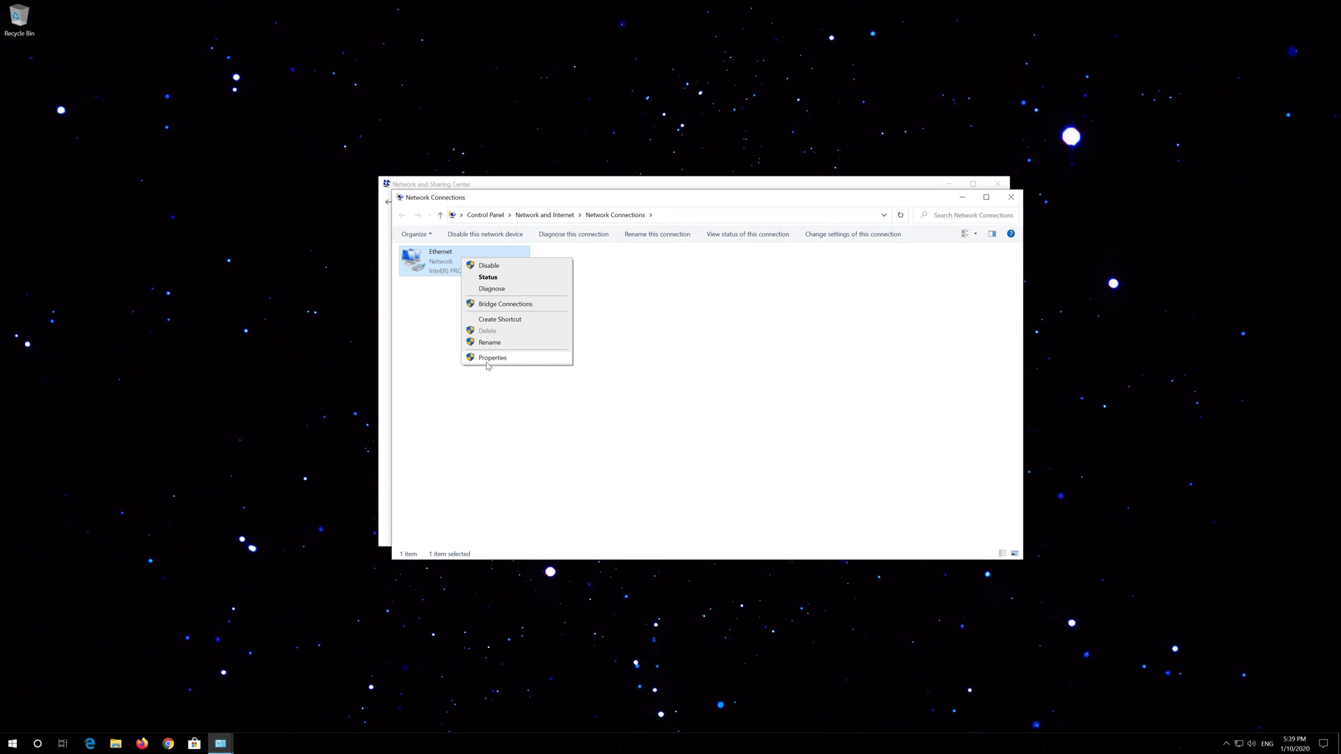
click(493, 358)
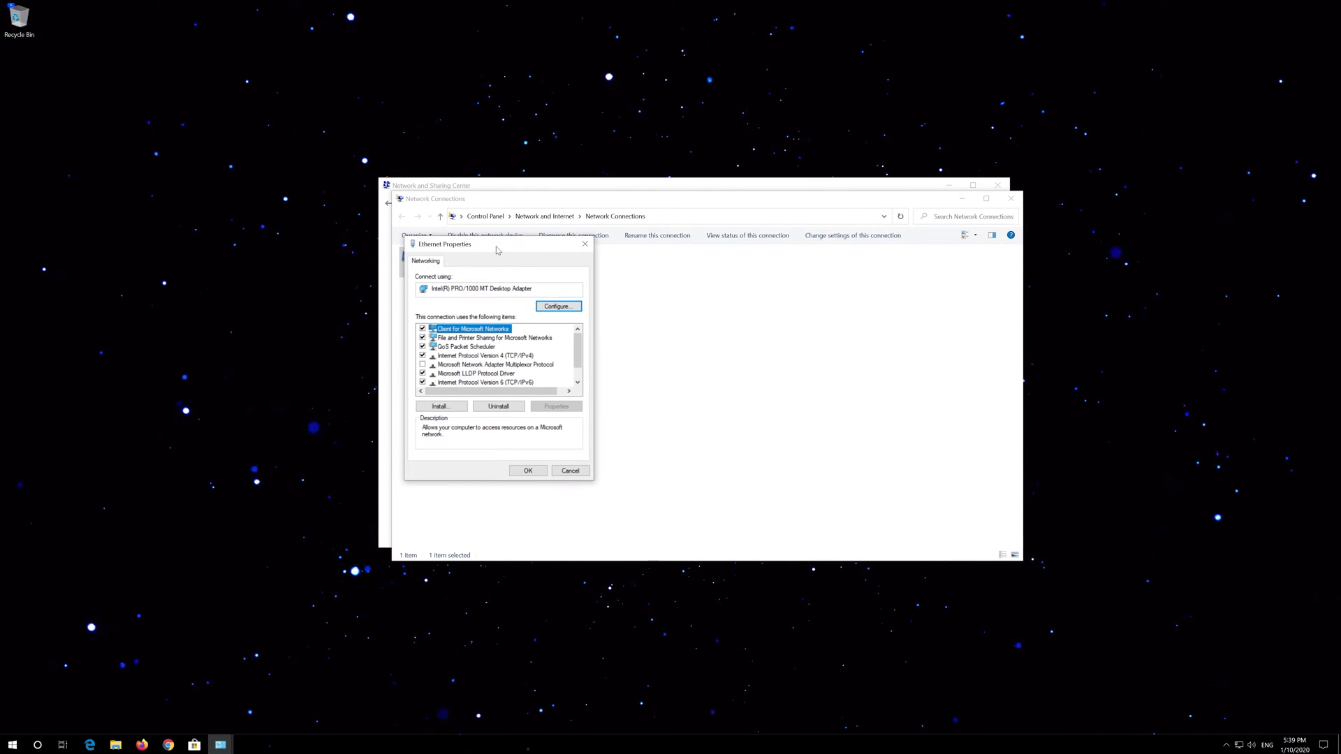
drag(497, 250, 704, 257)
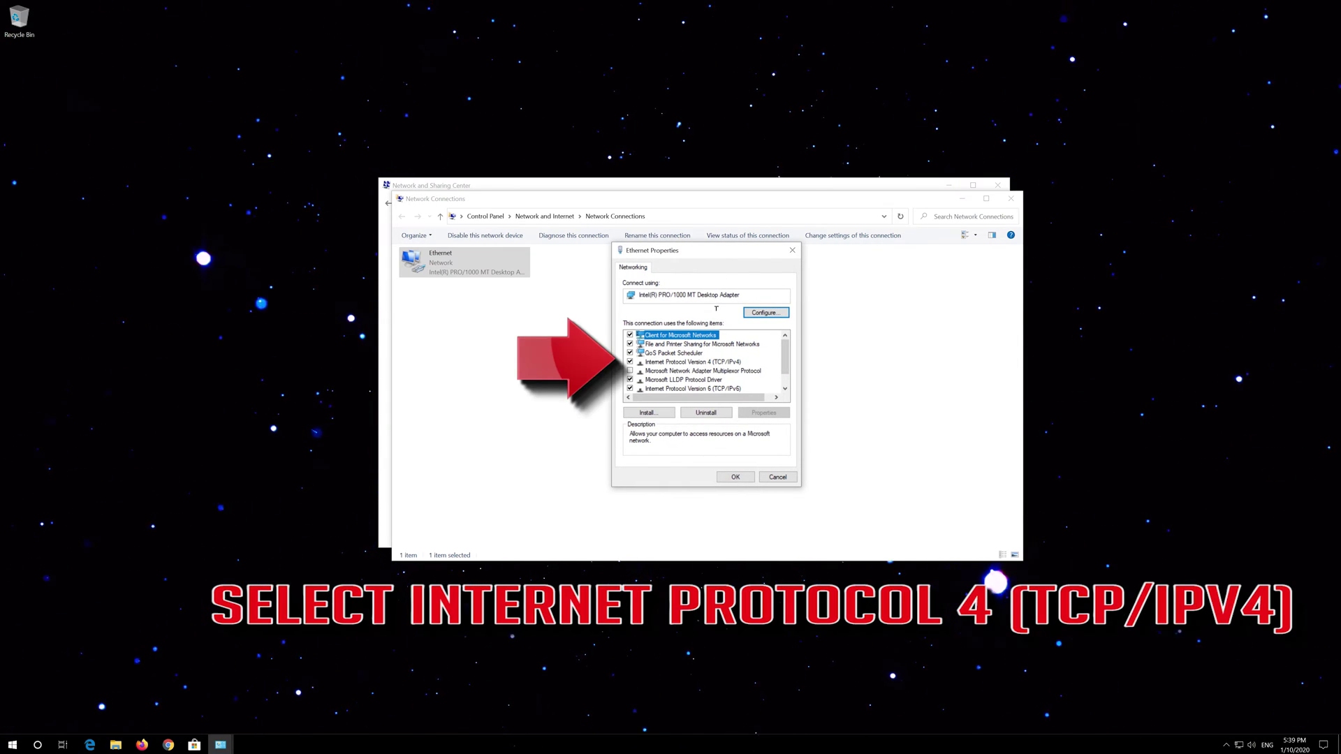
click(725, 363)
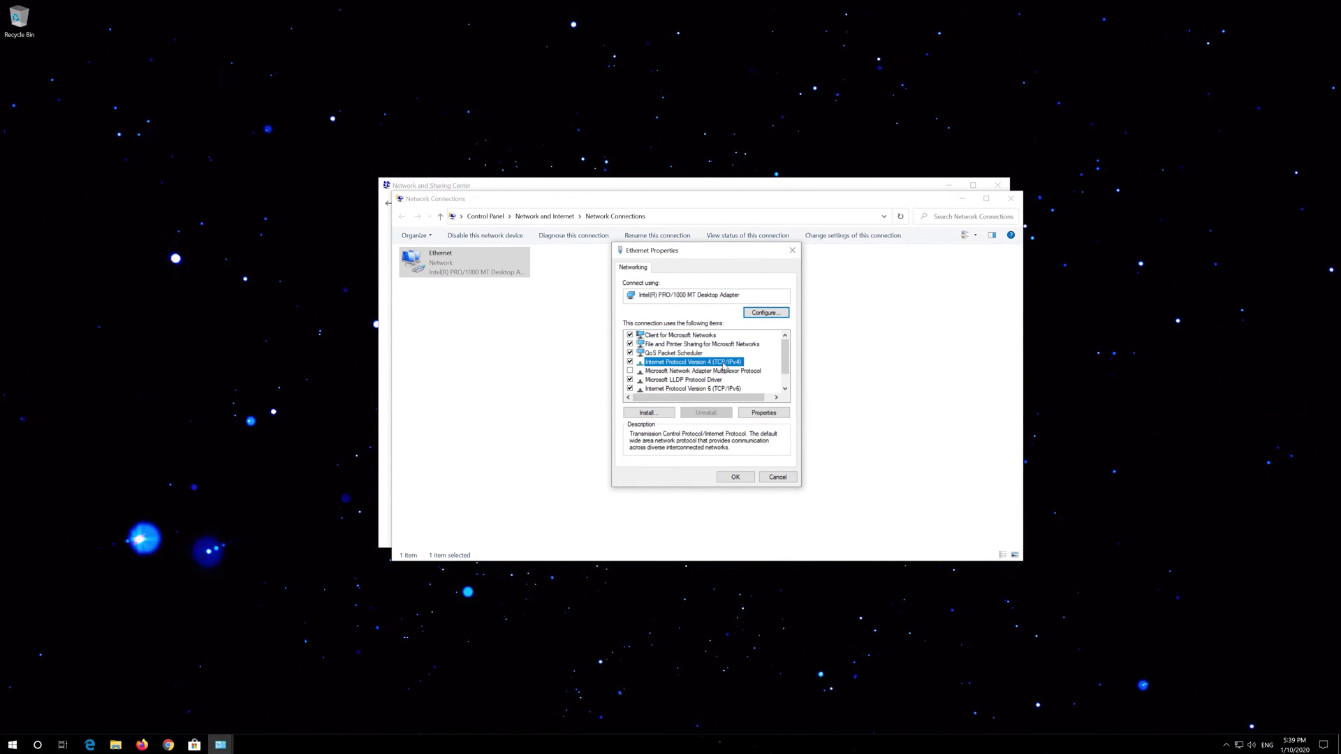
Step: Open the Internet Protocol Version 4 (TCP/IPv4) Properties for Ethernet
click(763, 413)
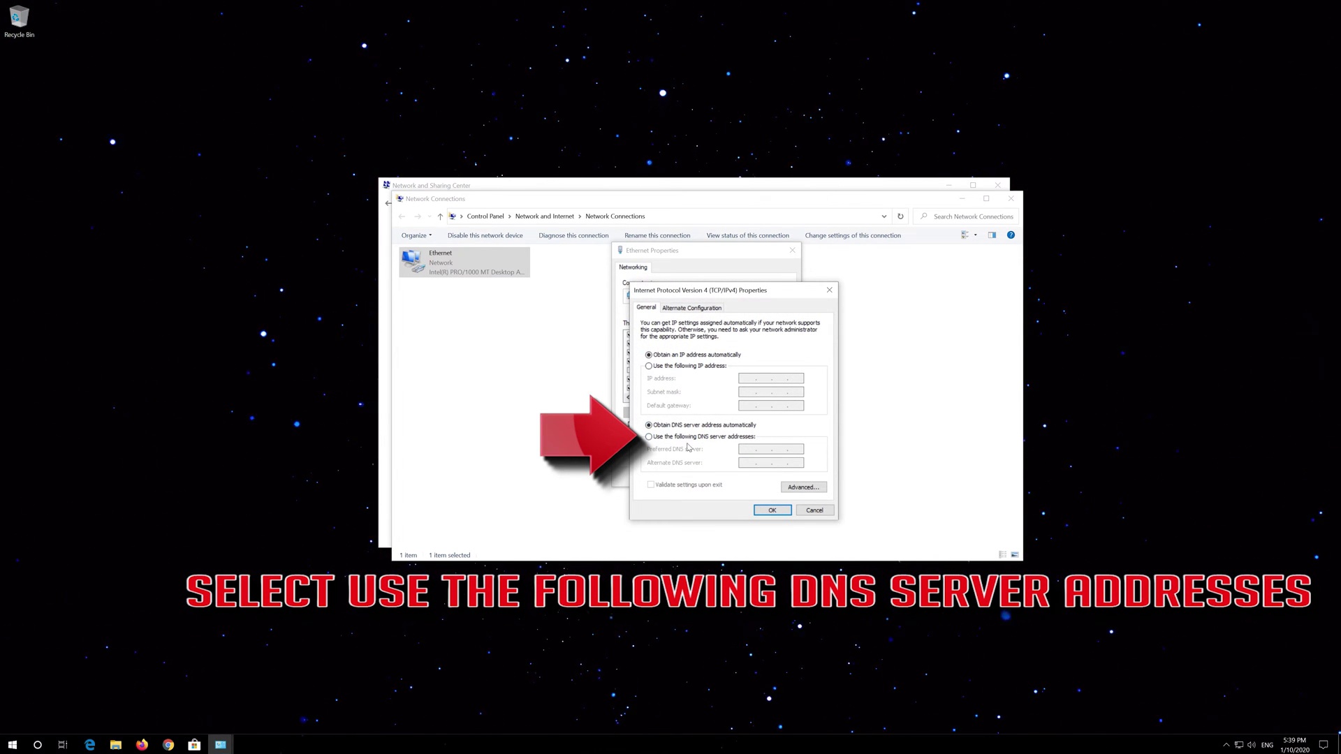
Step: Use manual DNS server addresses, preferred 1.1.1.1 and alternate 1.0.0.1, and confirm with OK
click(649, 437)
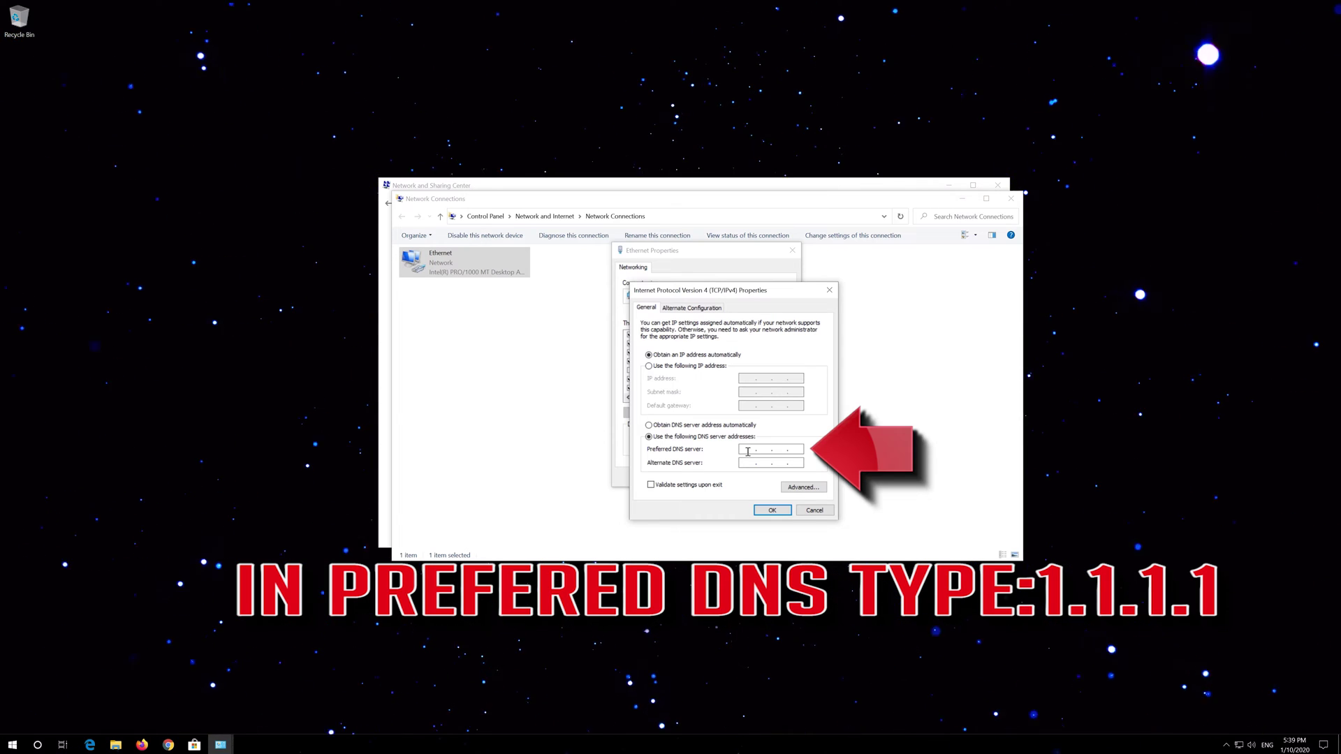
text(1 . .)
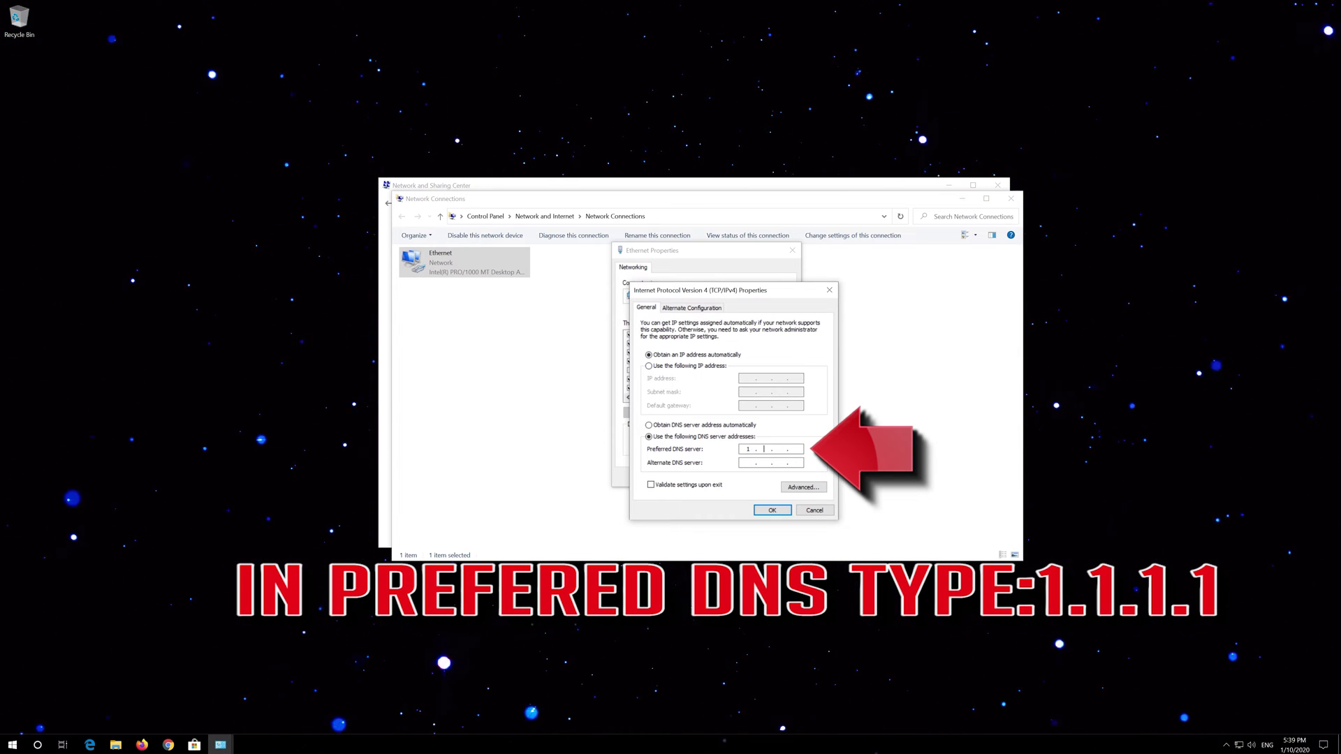
text(.1.)
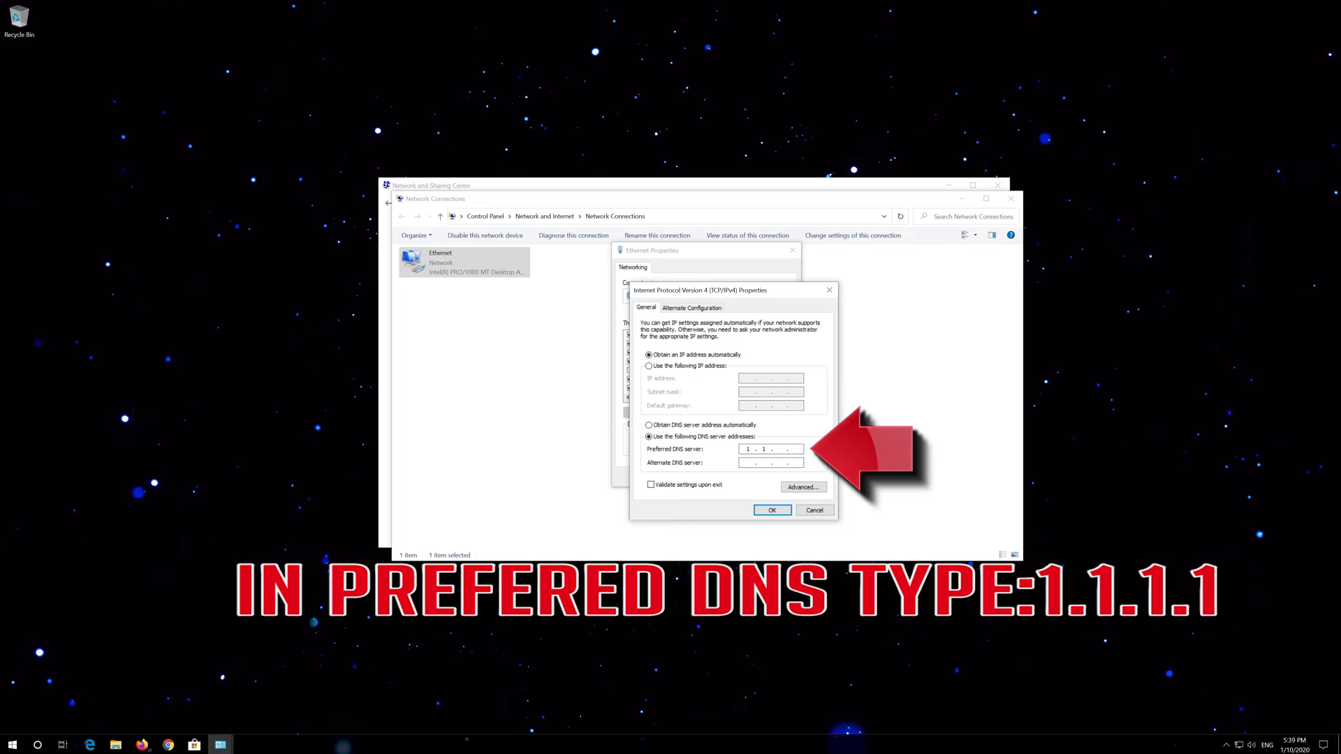
text(1.1)
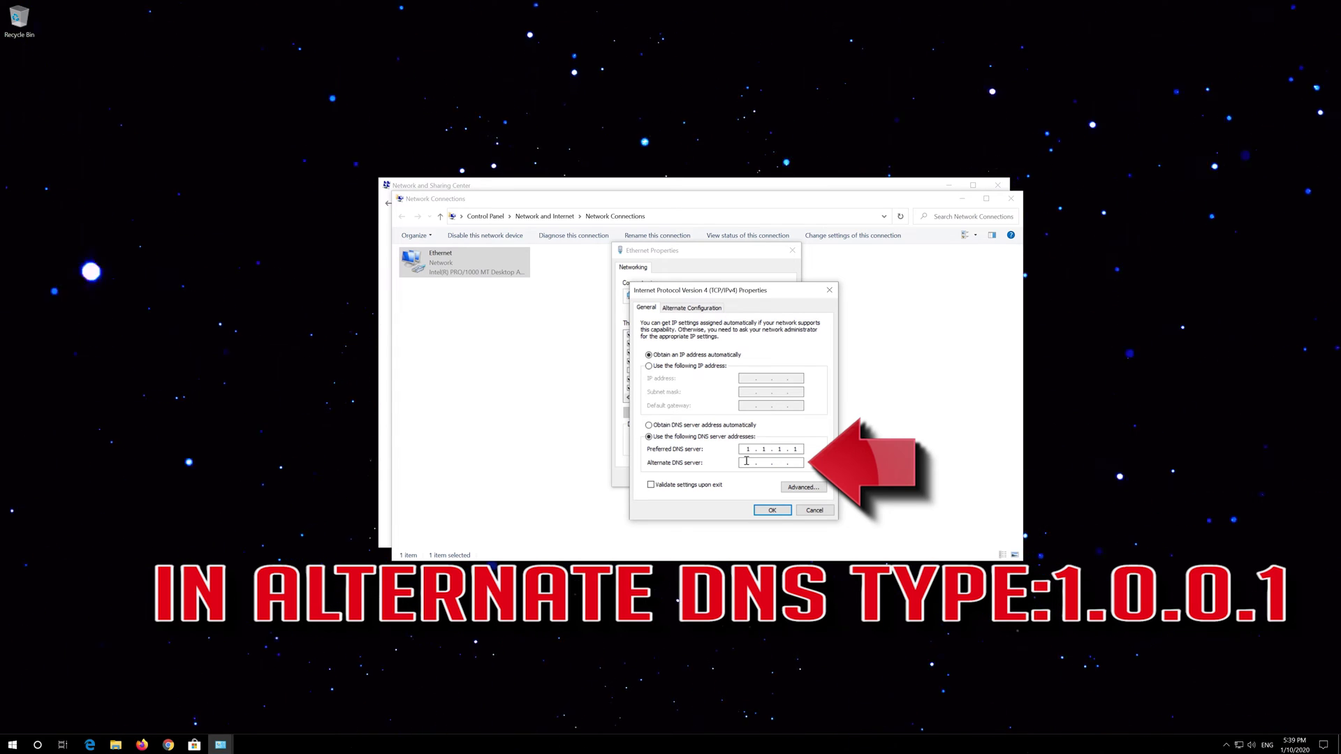
text(1.0.)
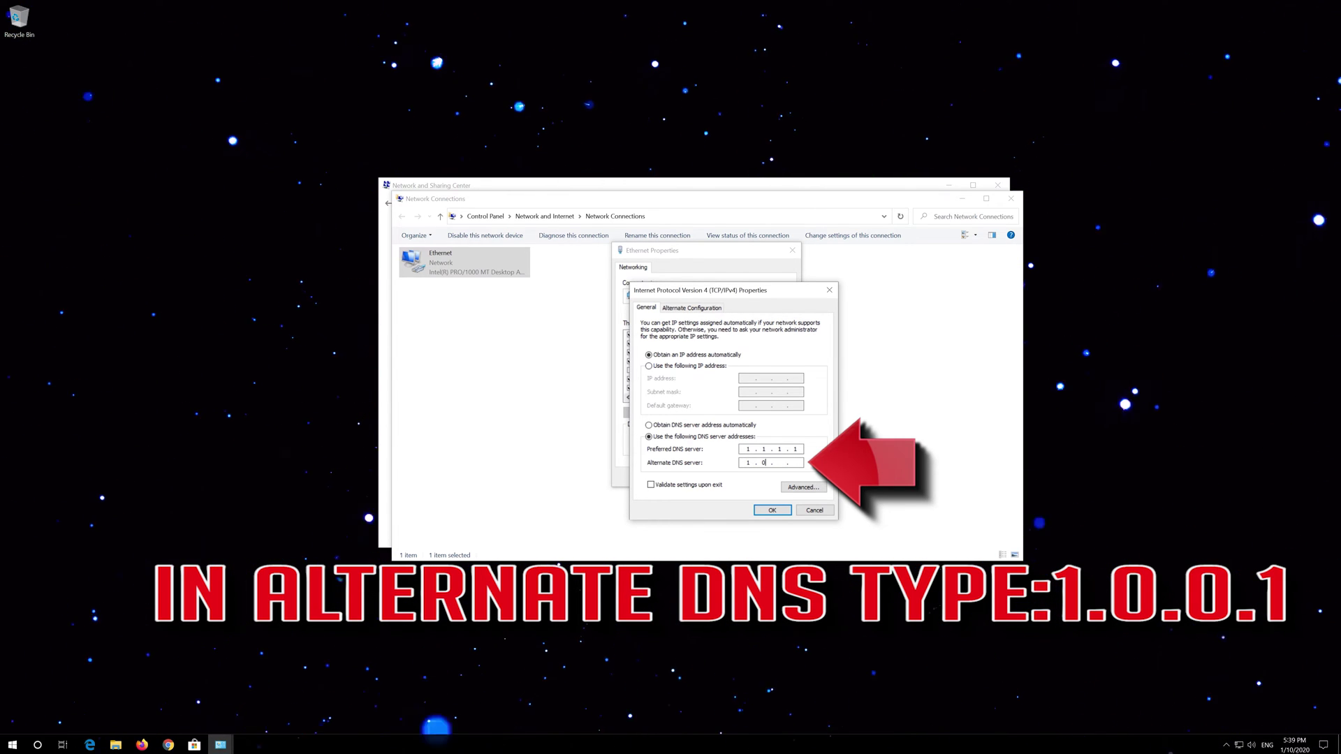
text(0.)
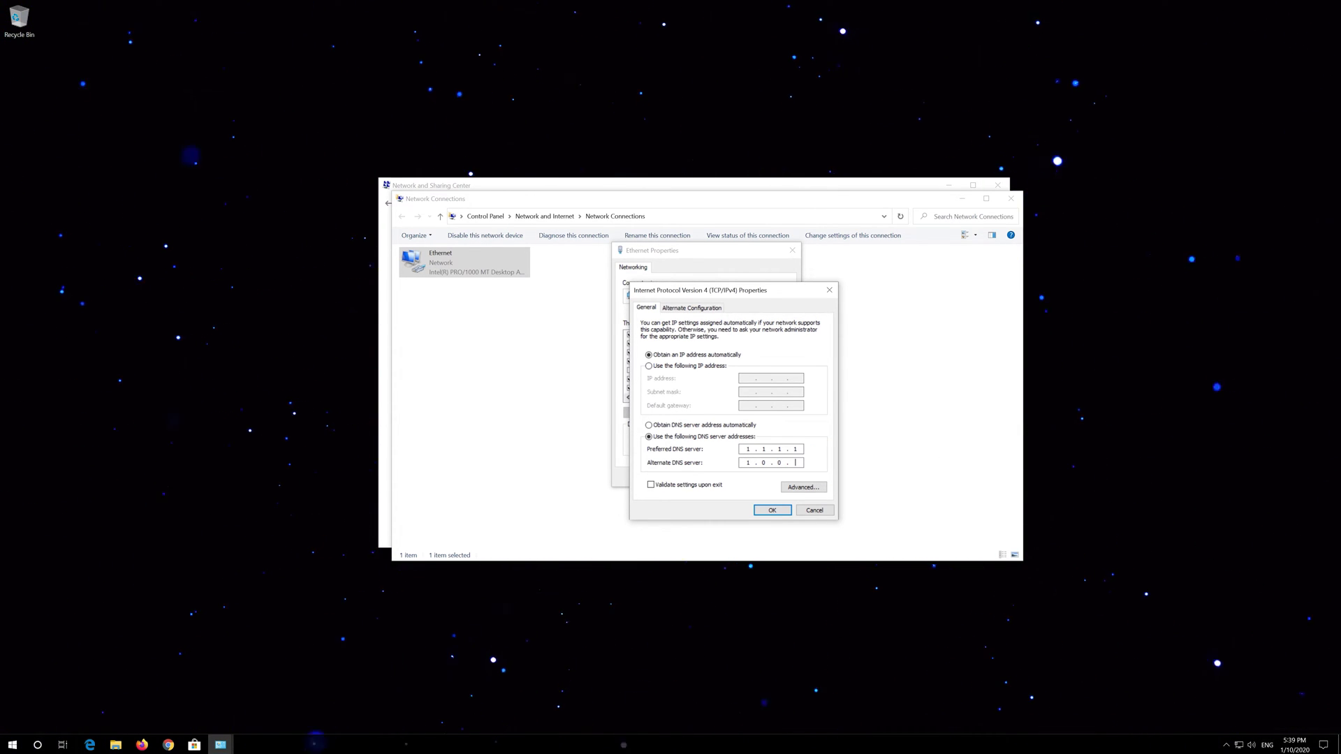
text(1)
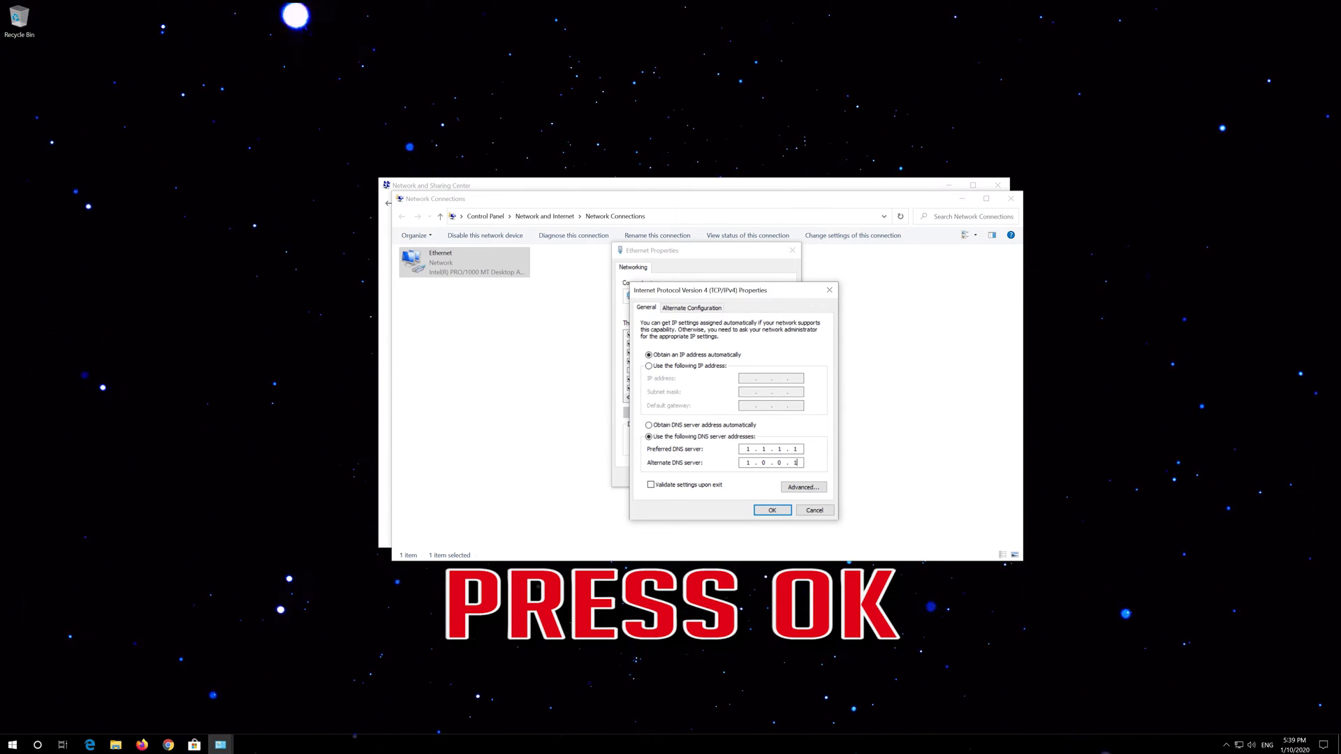
click(771, 511)
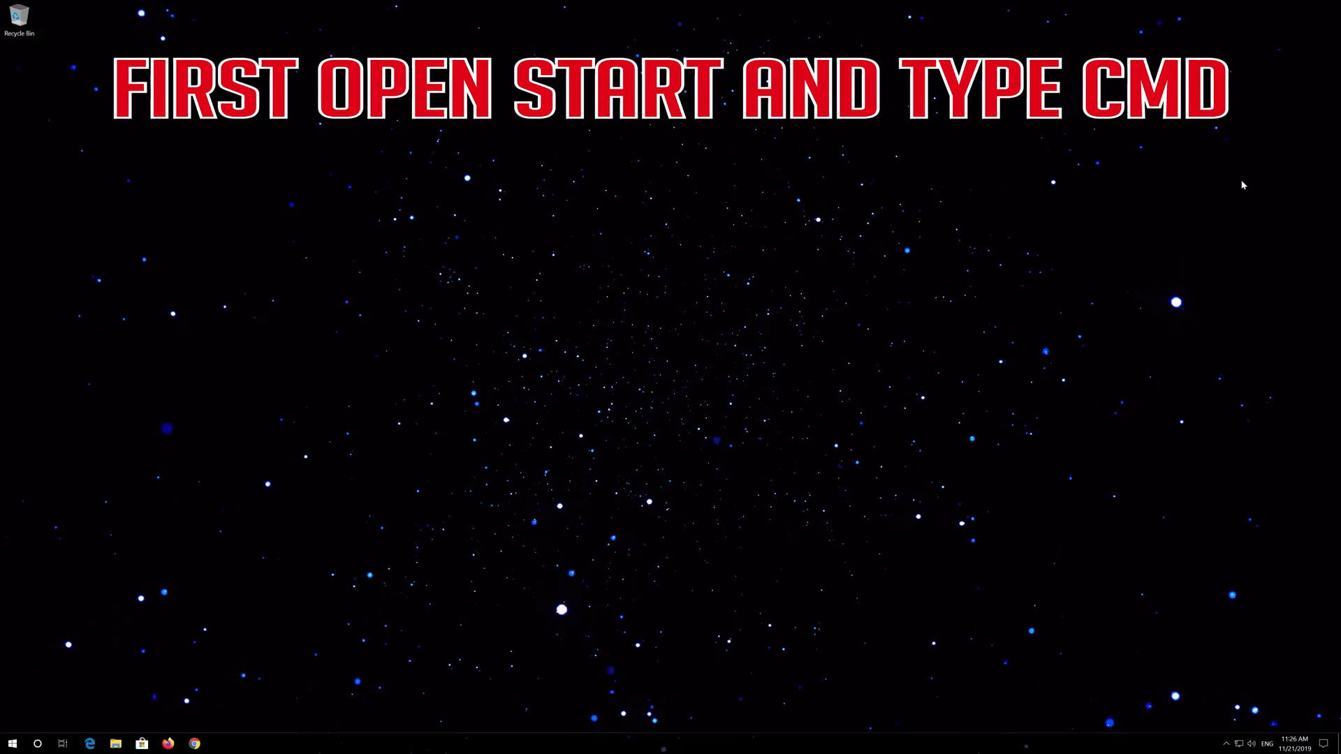
Step: Search 'cmd' in Start and run Command Prompt as administrator, approving the UAC prompt
key(super)
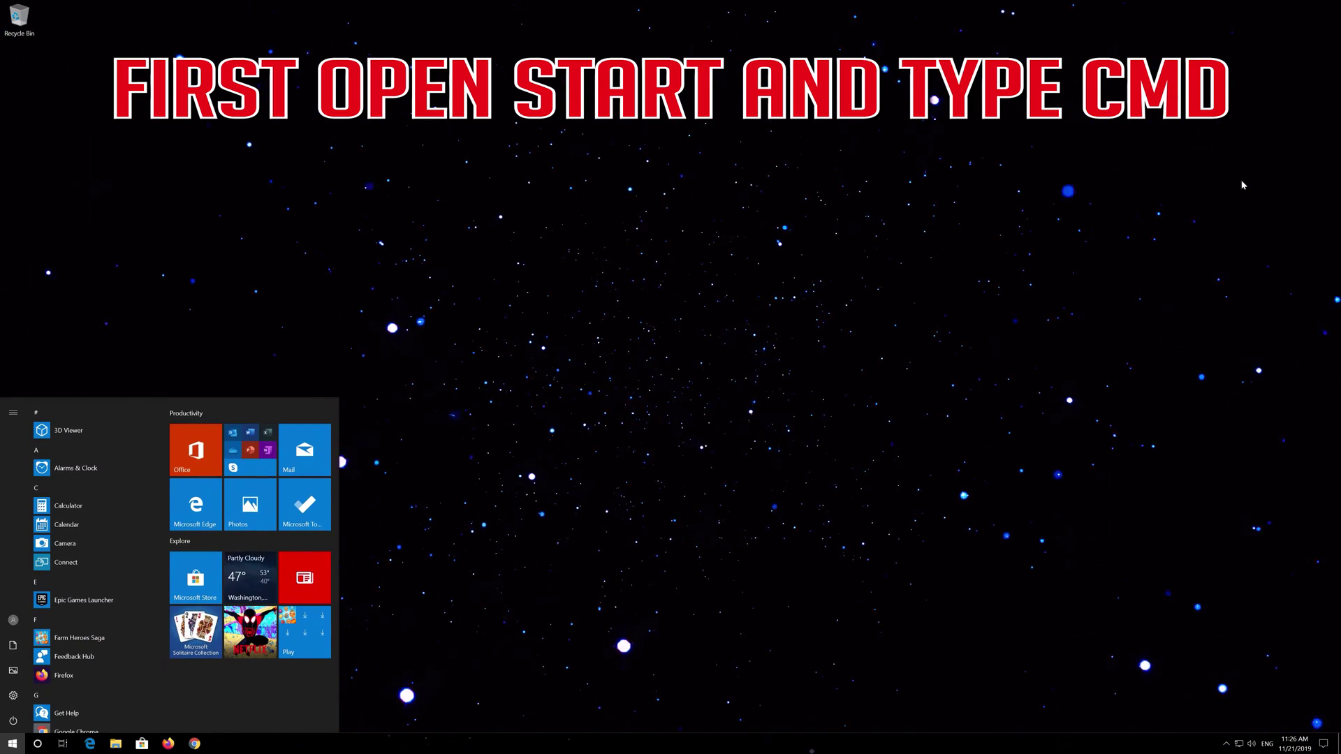
text(cmd)
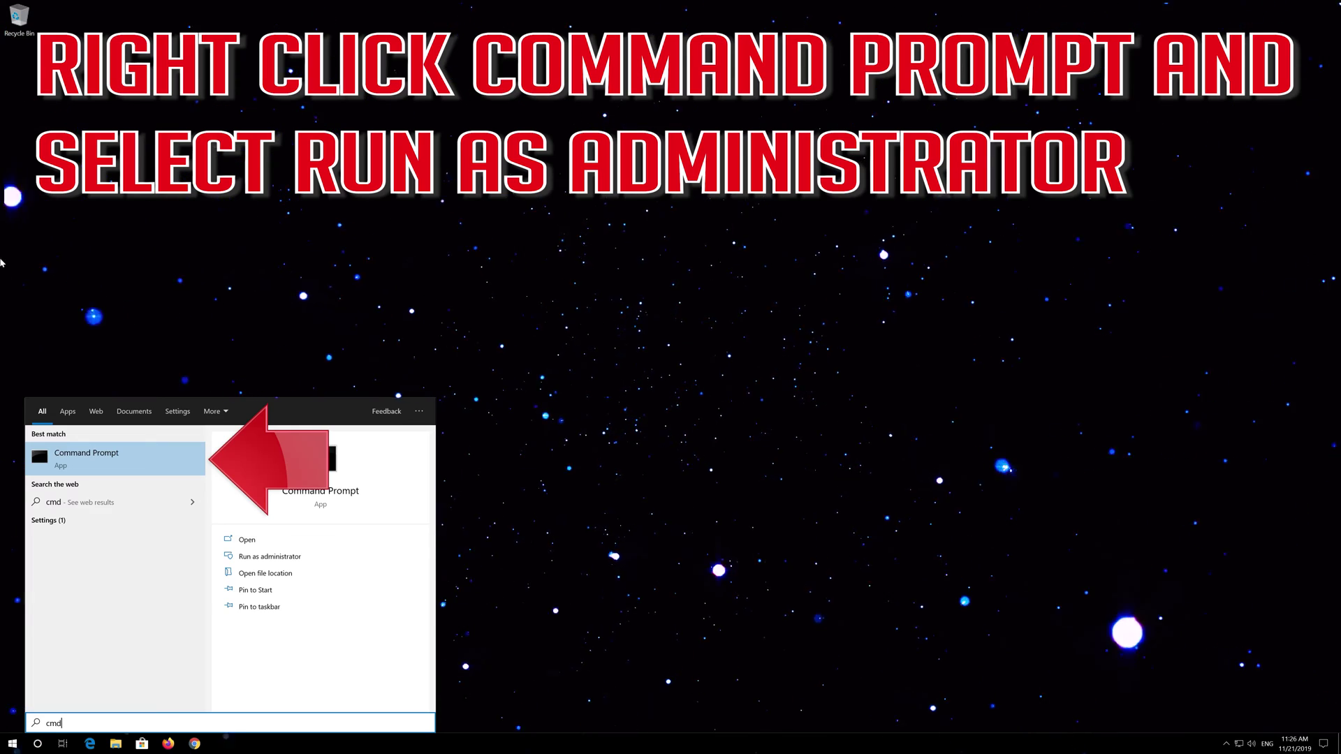
right_click(137, 470)
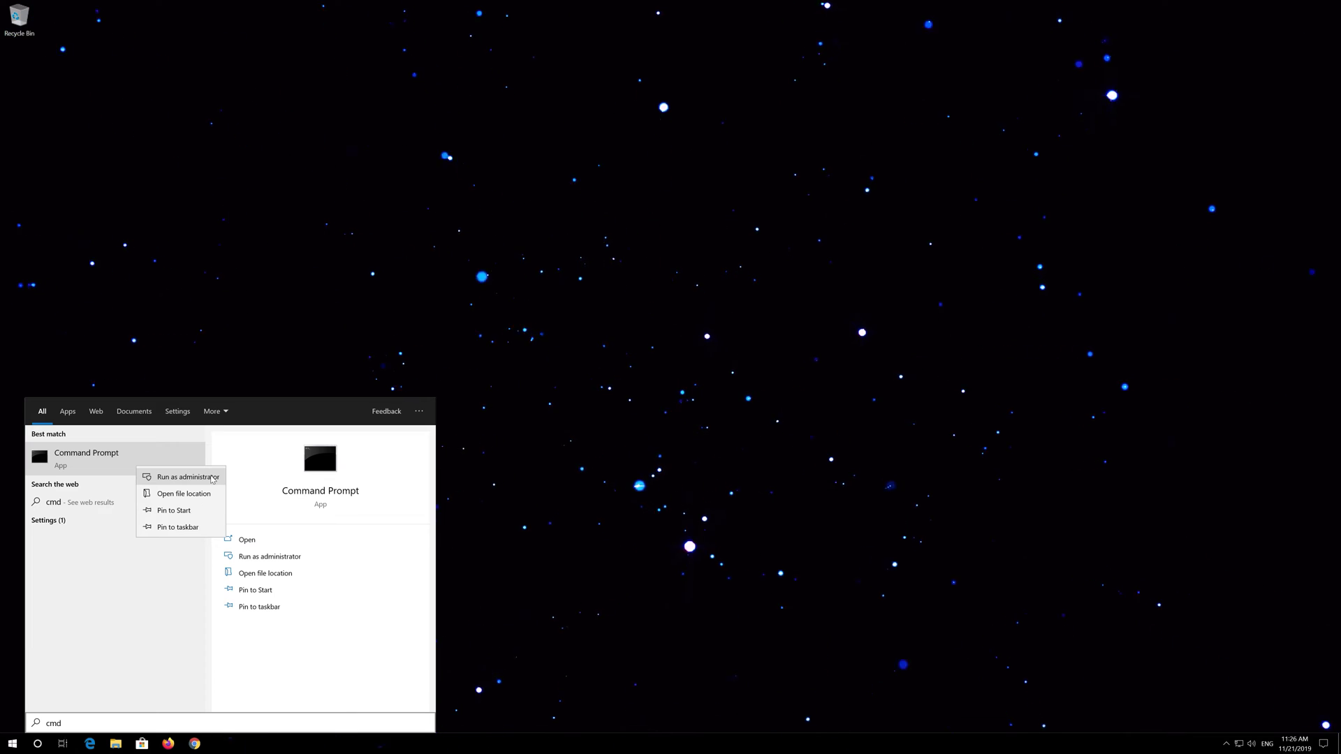
click(187, 477)
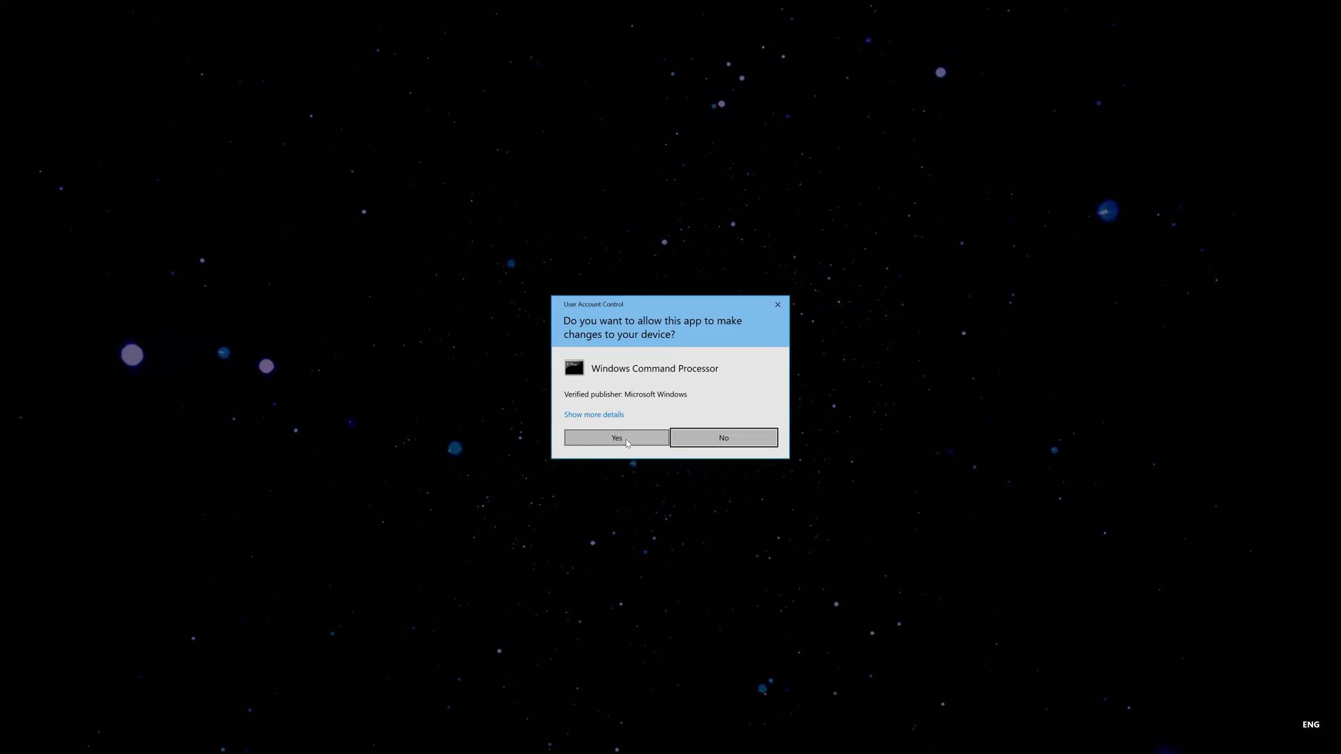
click(626, 440)
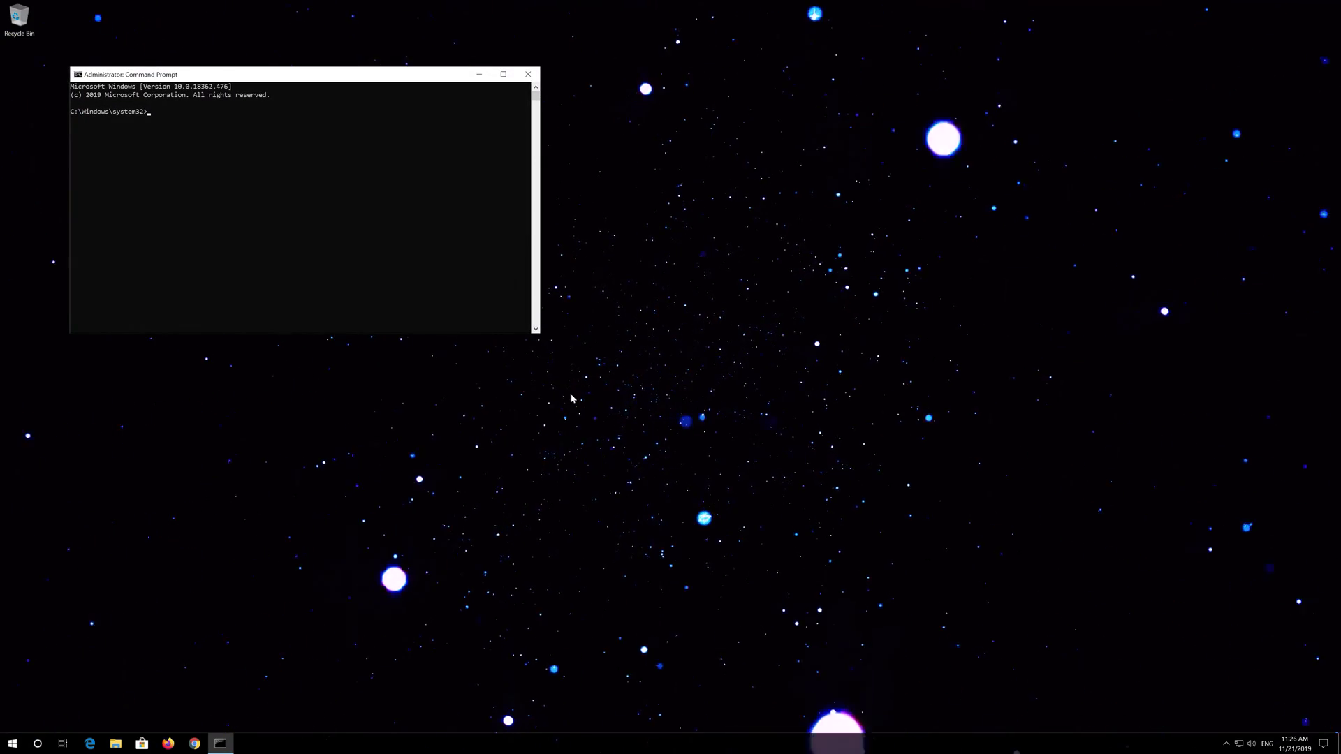
Step: Reposition and enlarge the Command Prompt window, then run netsh int ip reset C:\resetlog.txt
drag(405, 77, 715, 218)
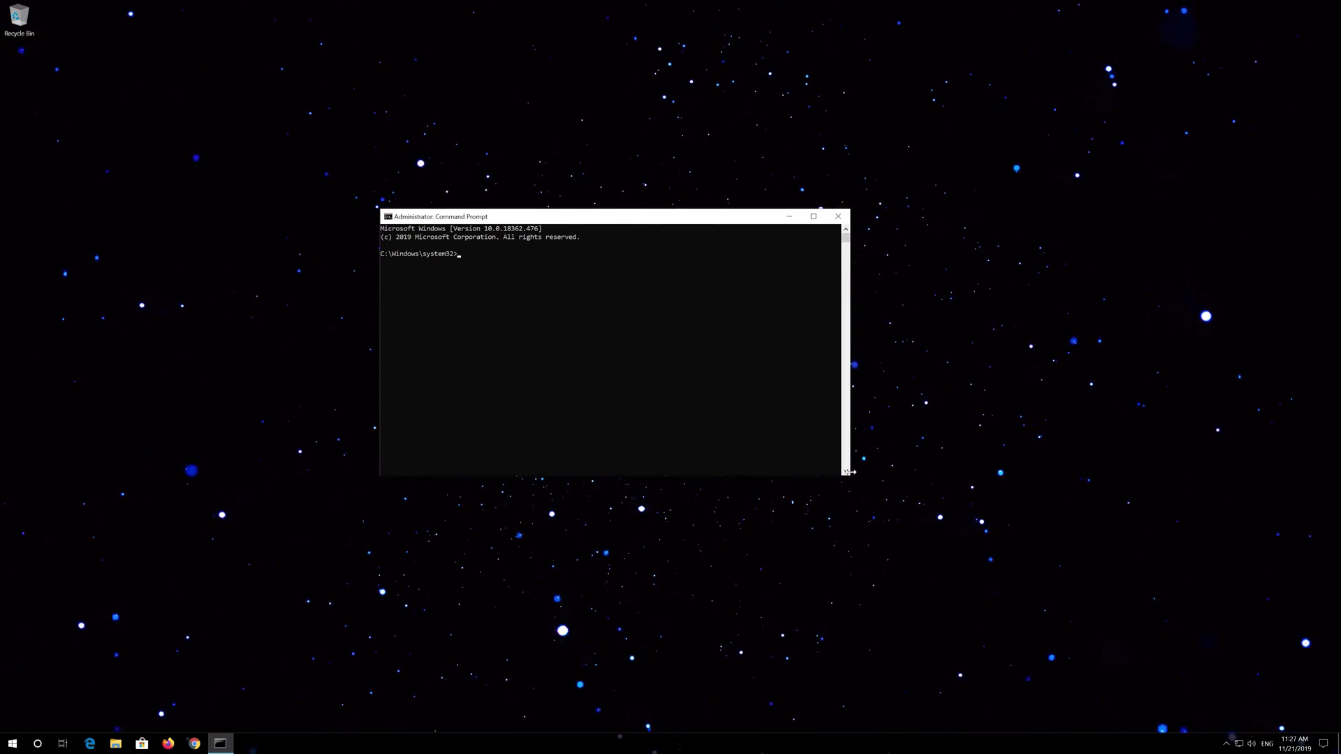
drag(849, 476, 929, 504)
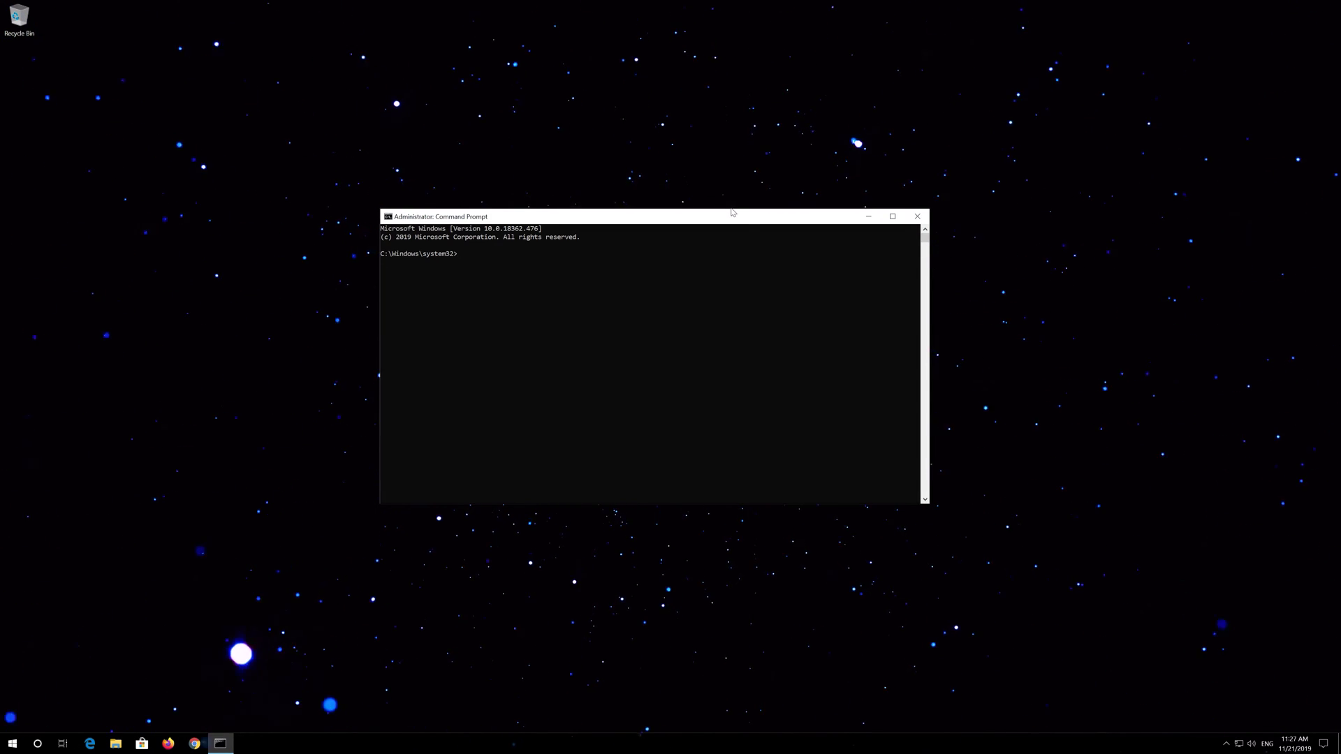
drag(732, 212, 745, 196)
text(netsh)
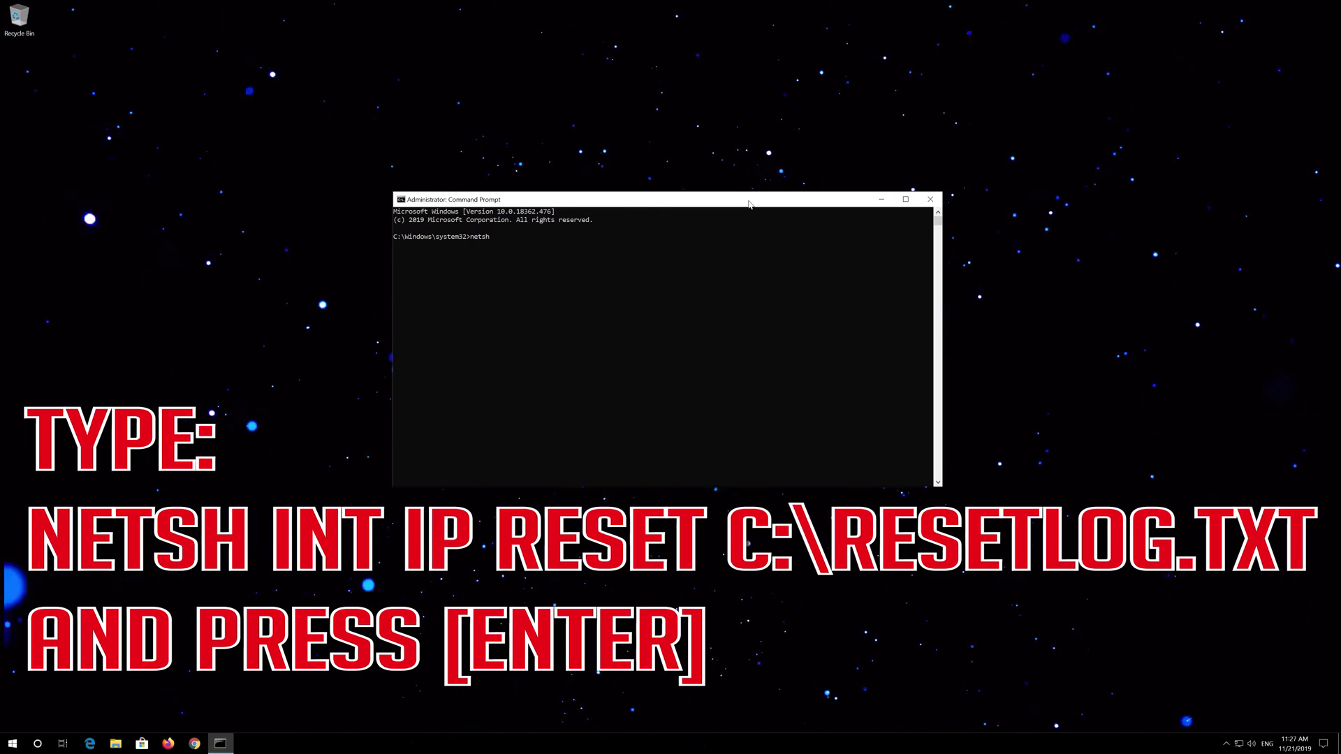
text( int )
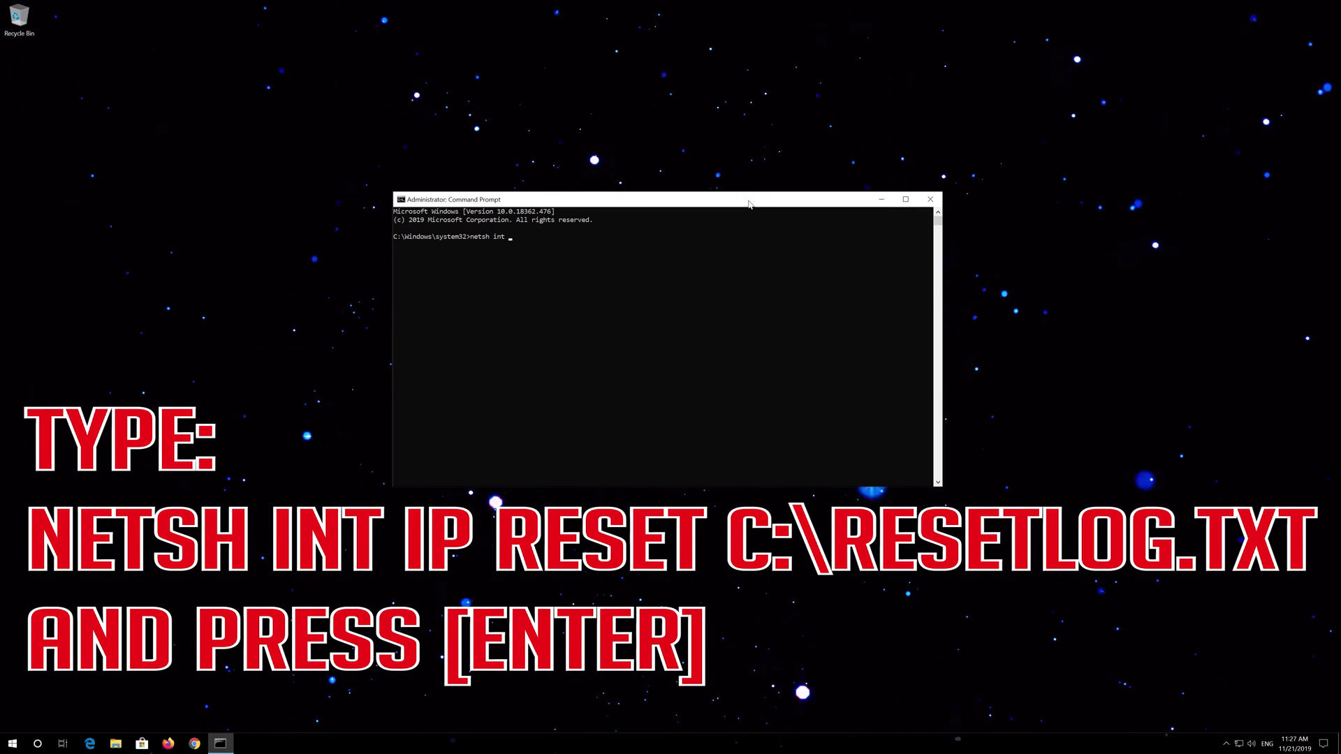
text(ip)
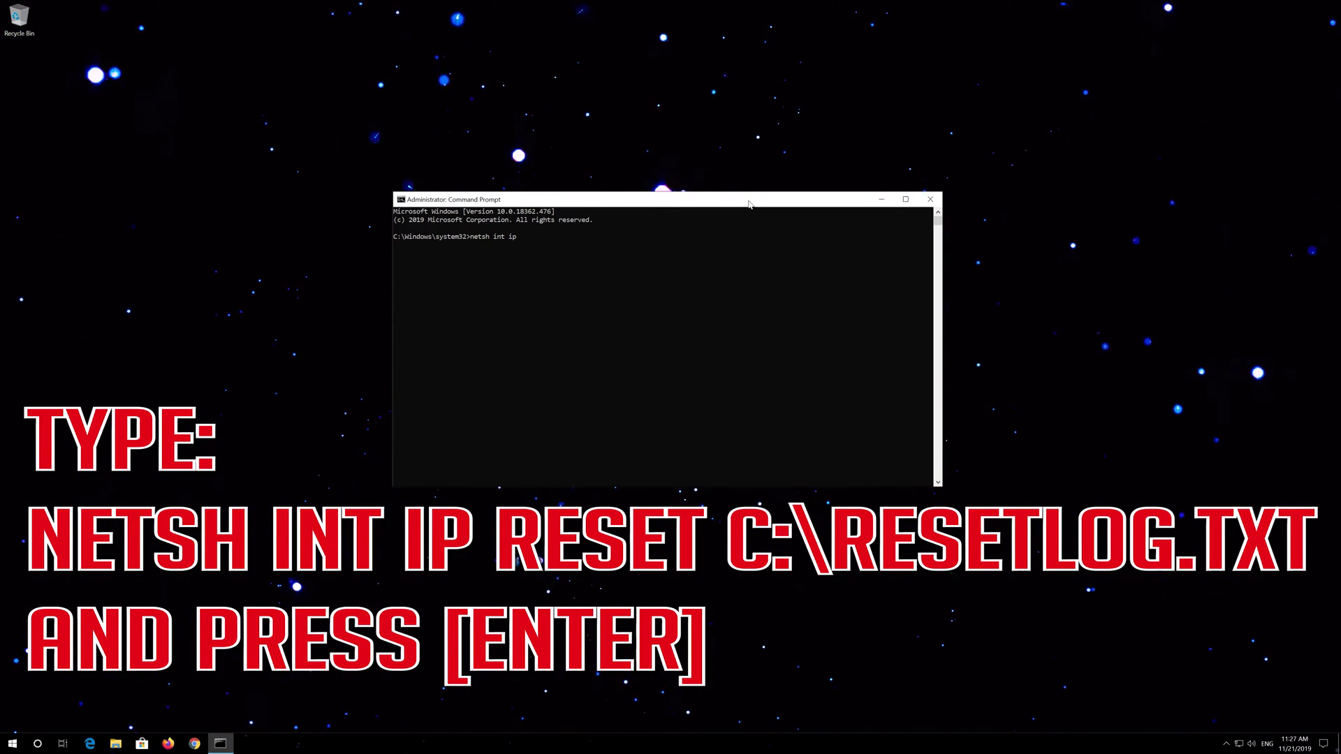
text( reset C:\)
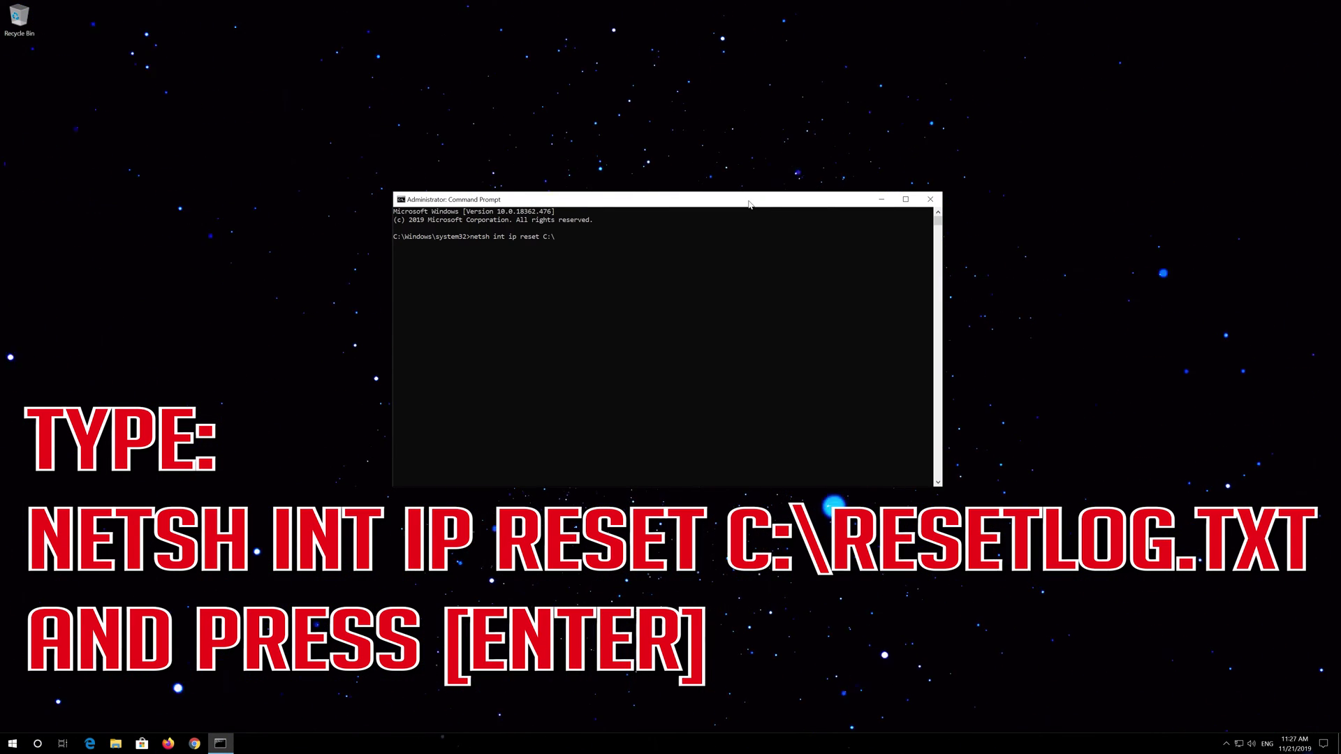
text(reset)
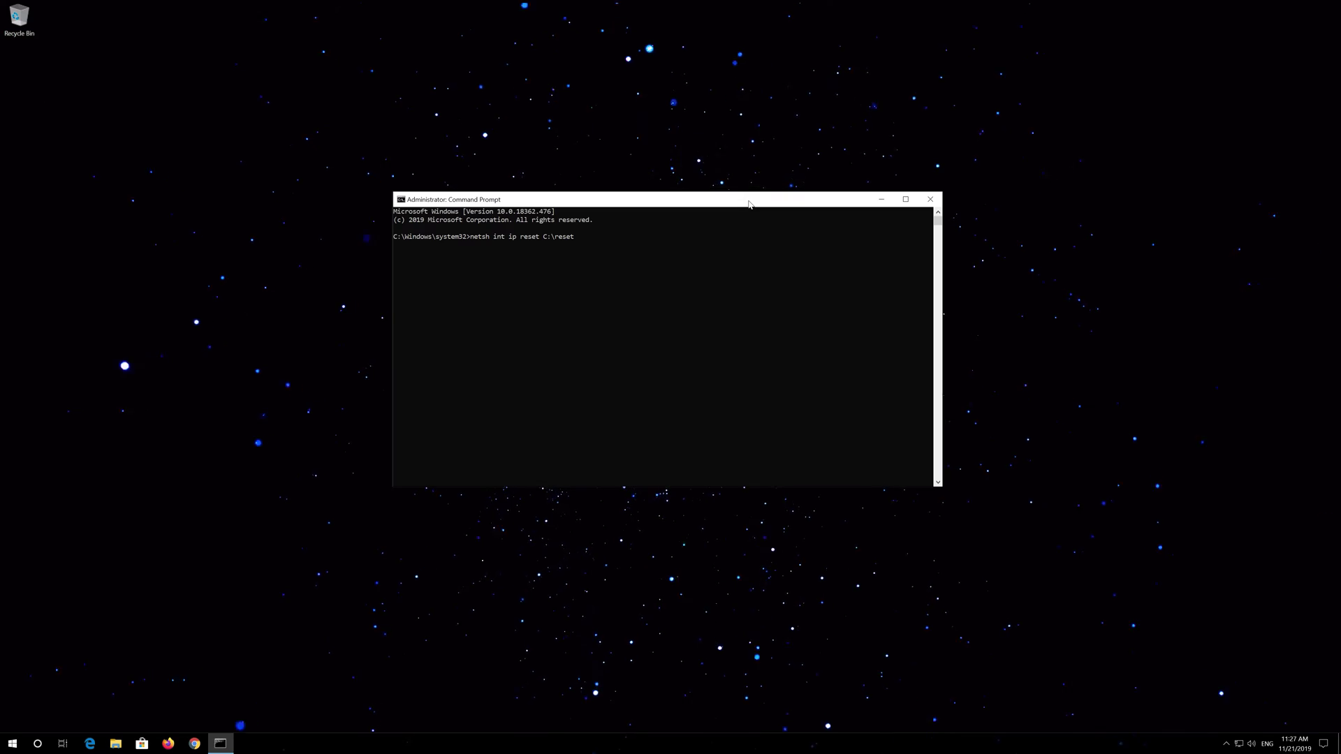
text( C:esetlog)
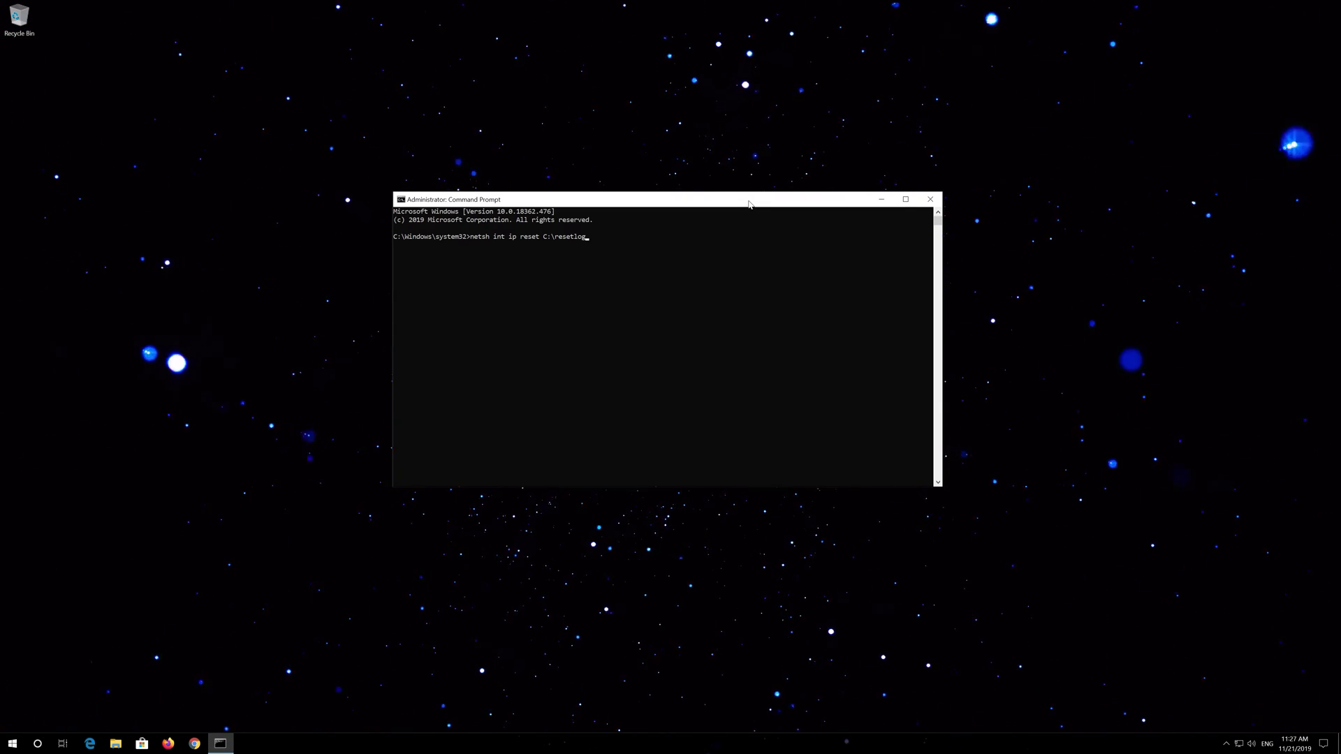
text(.txt)
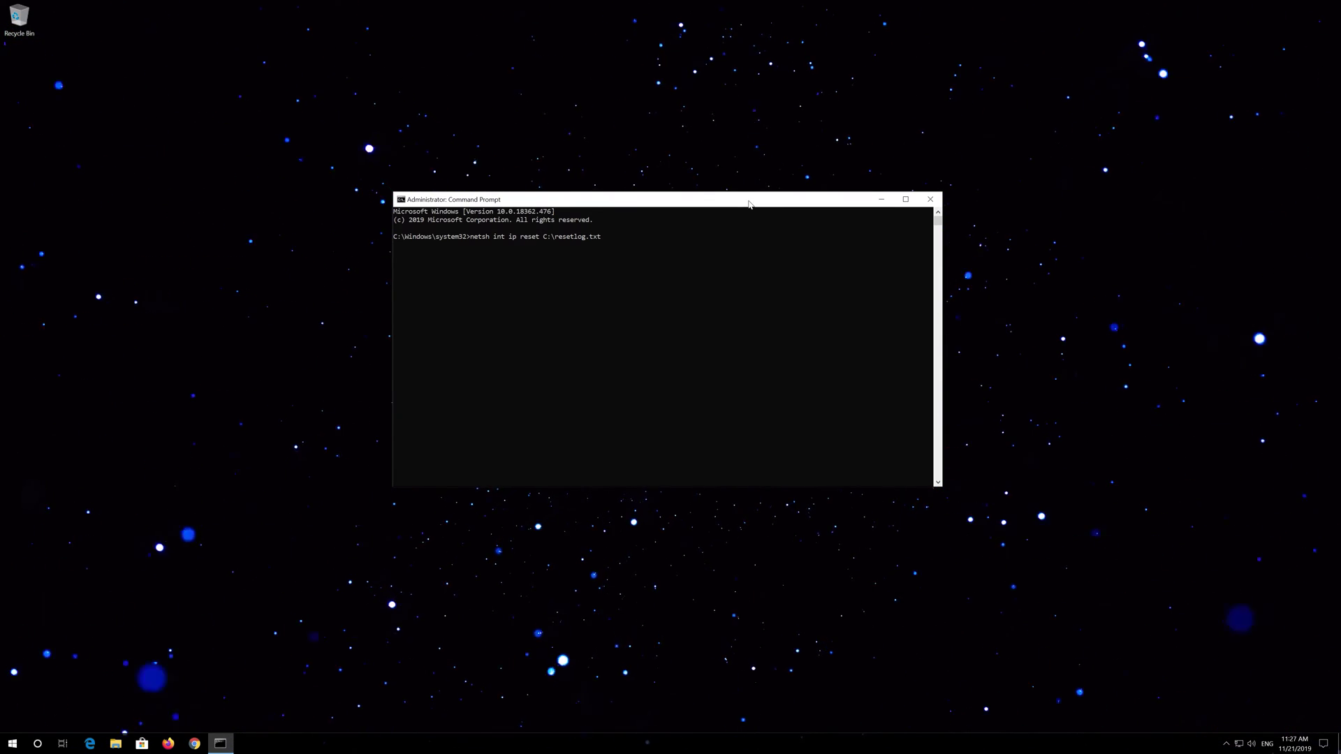
key(Return)
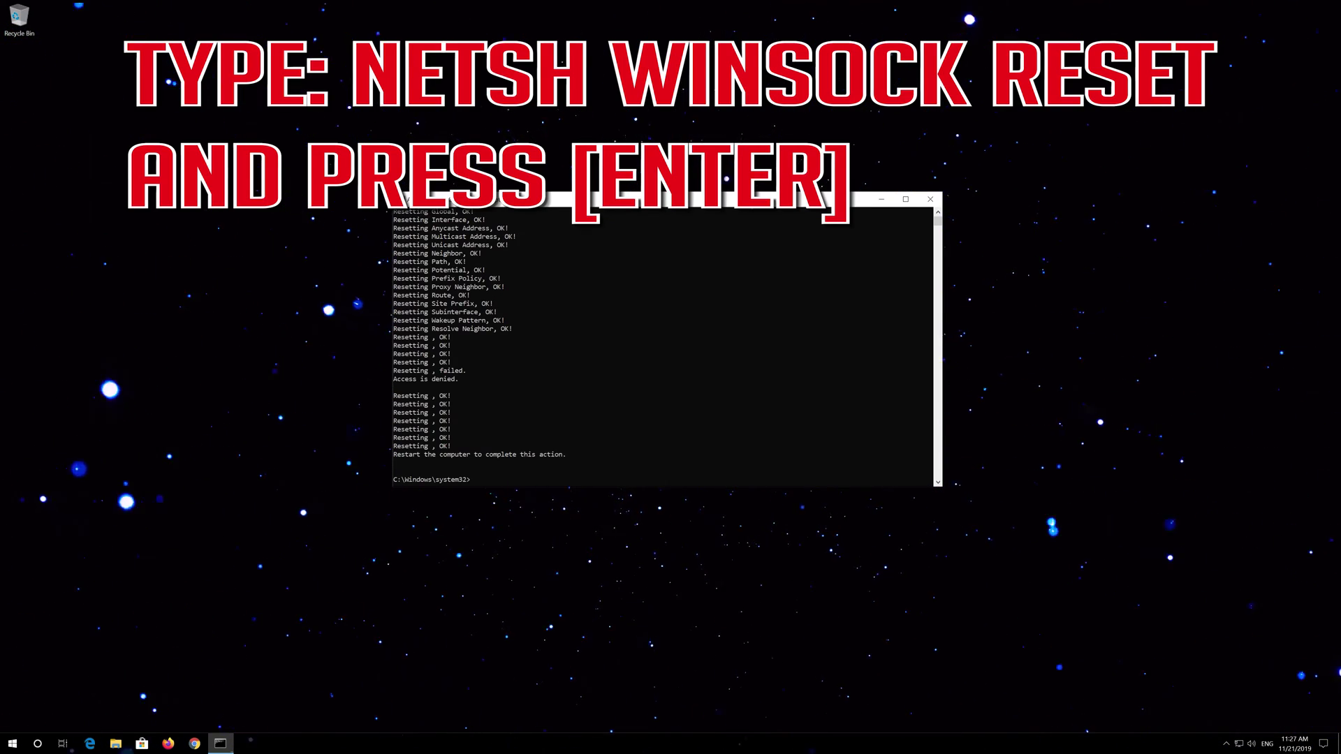
Step: Reset the Winsock catalog with netsh winsock reset
text(ne)
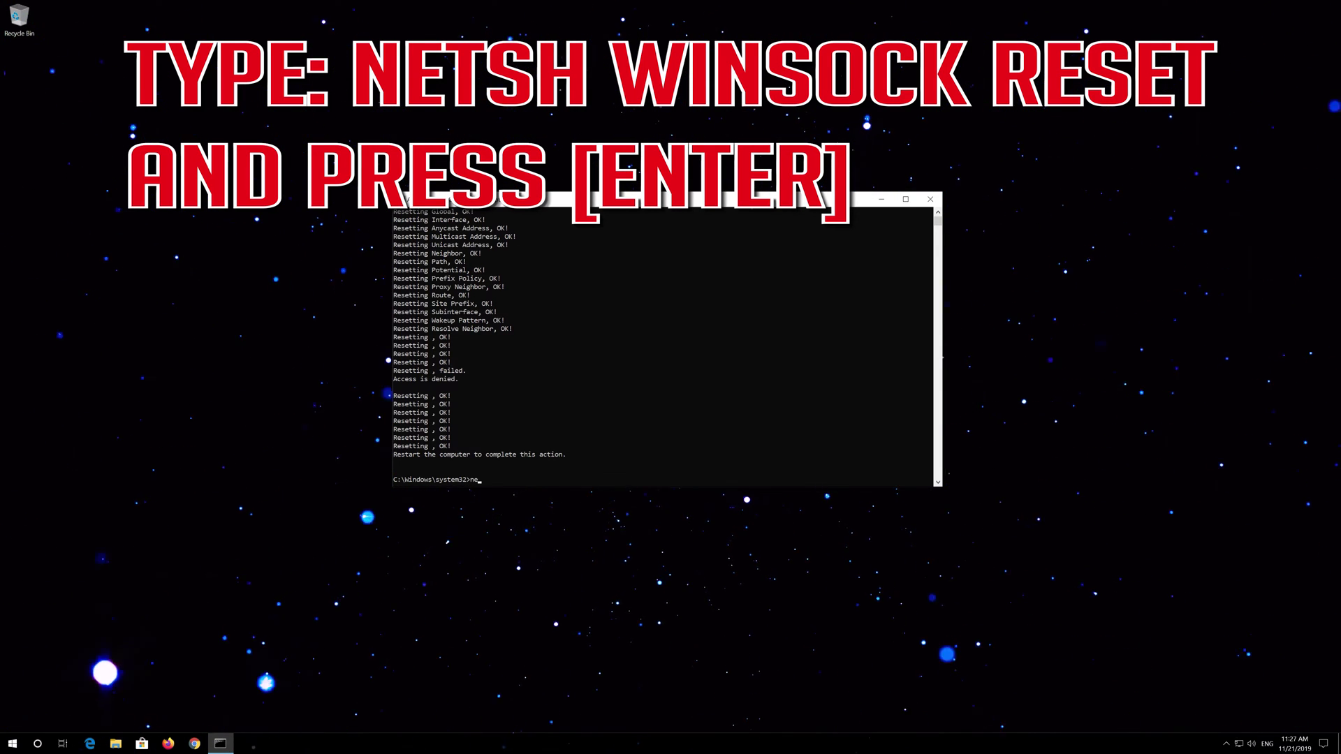
text(tsh)
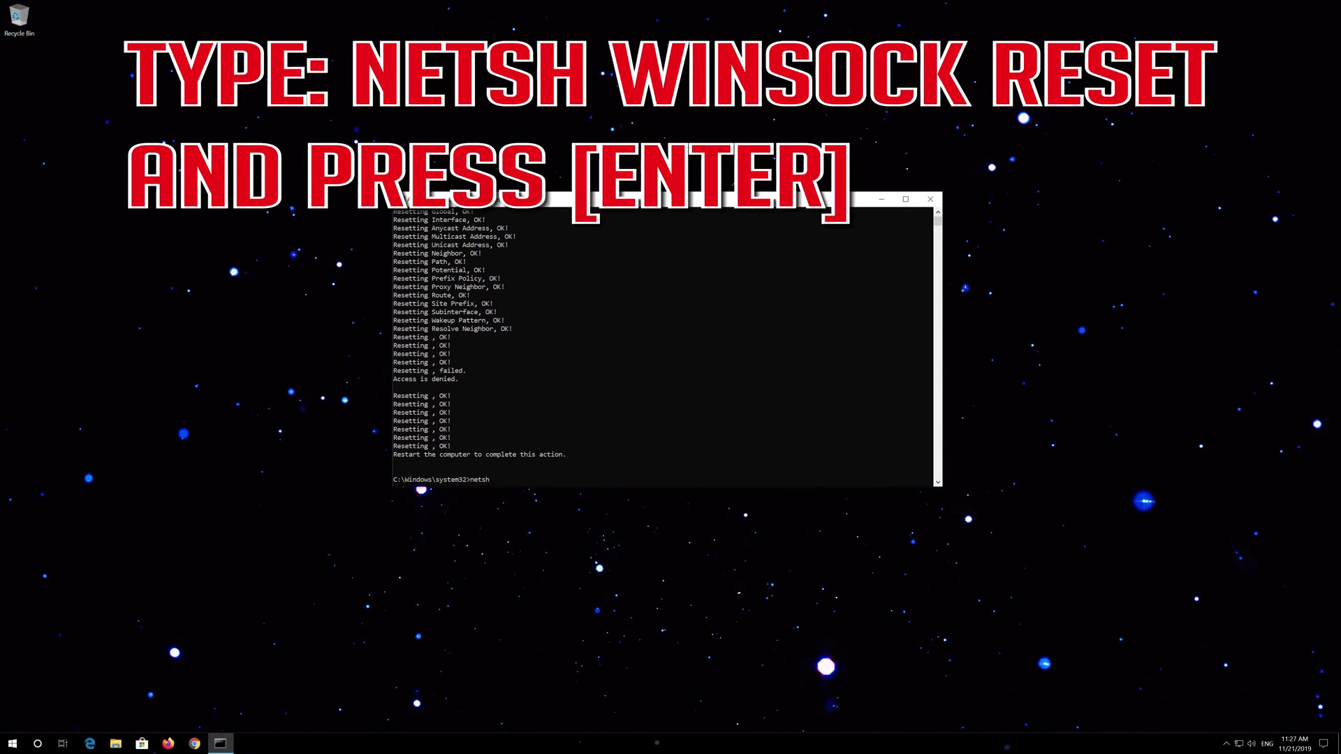
text( w)
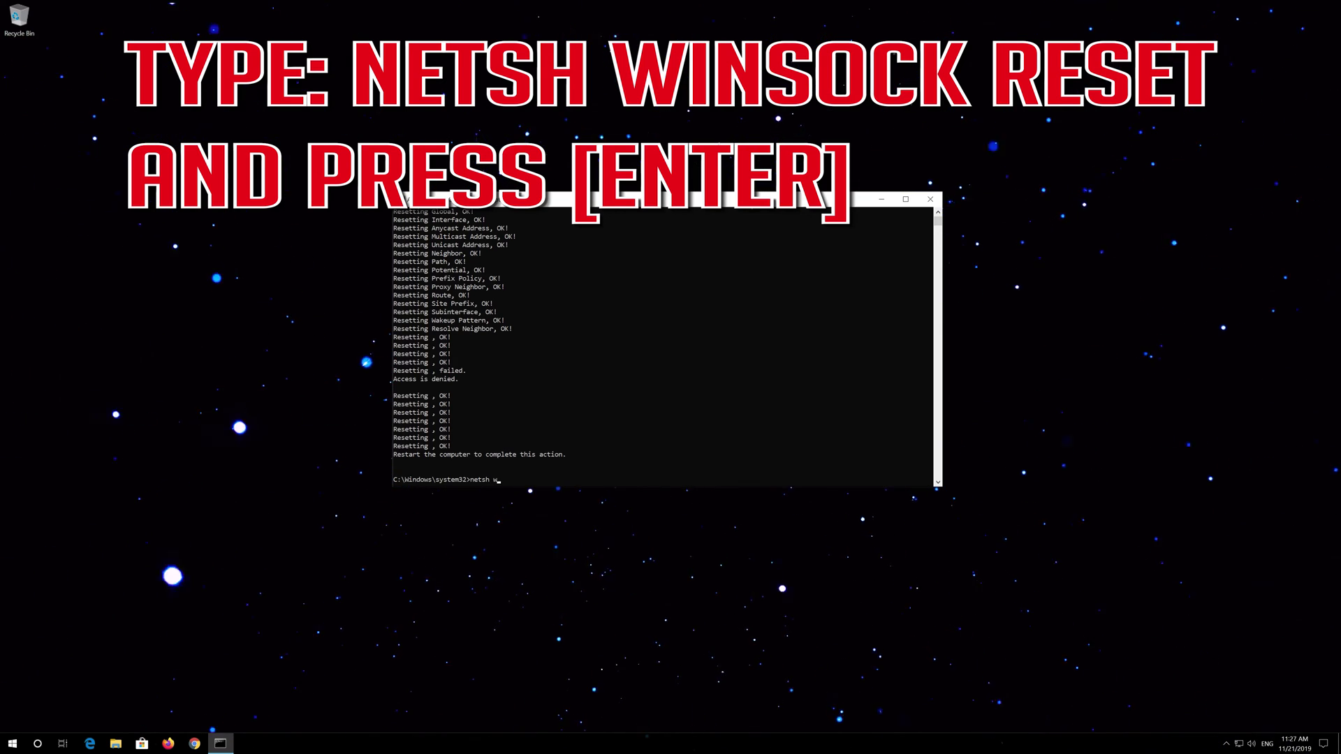
text(insoc)
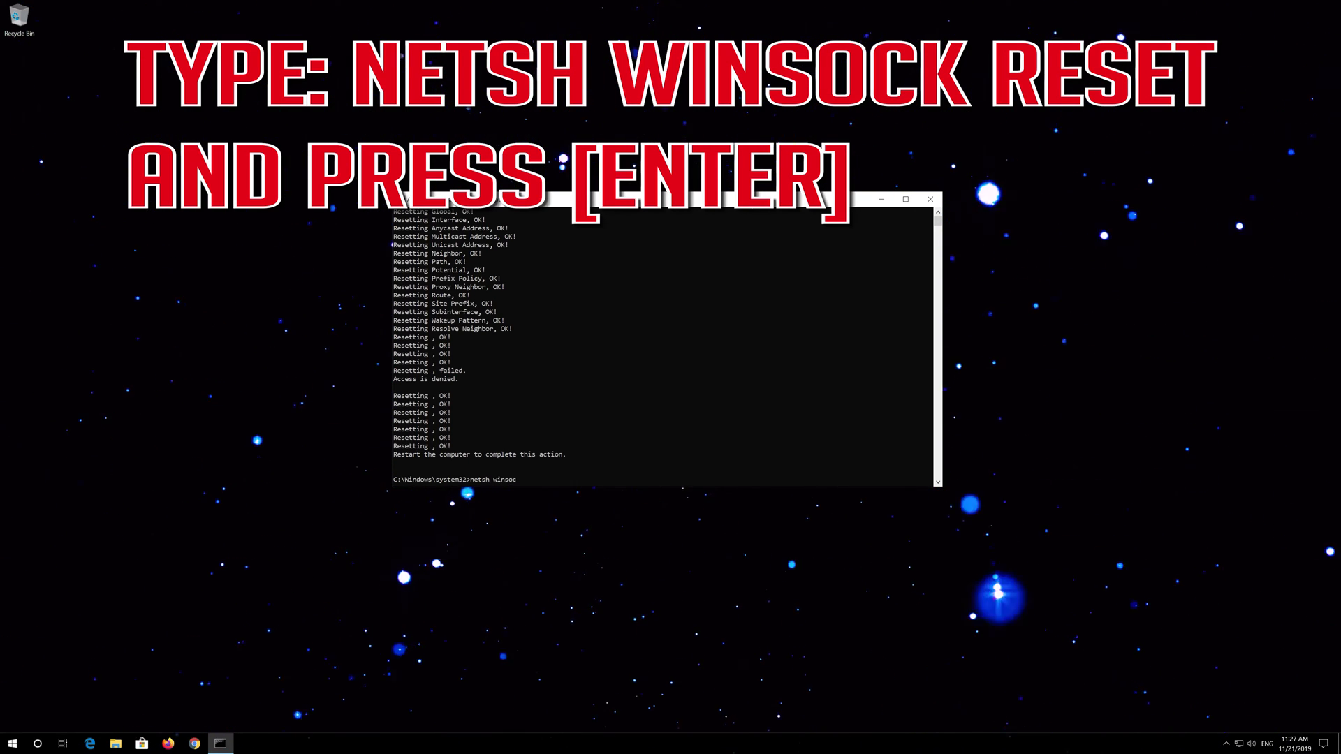
text(k)
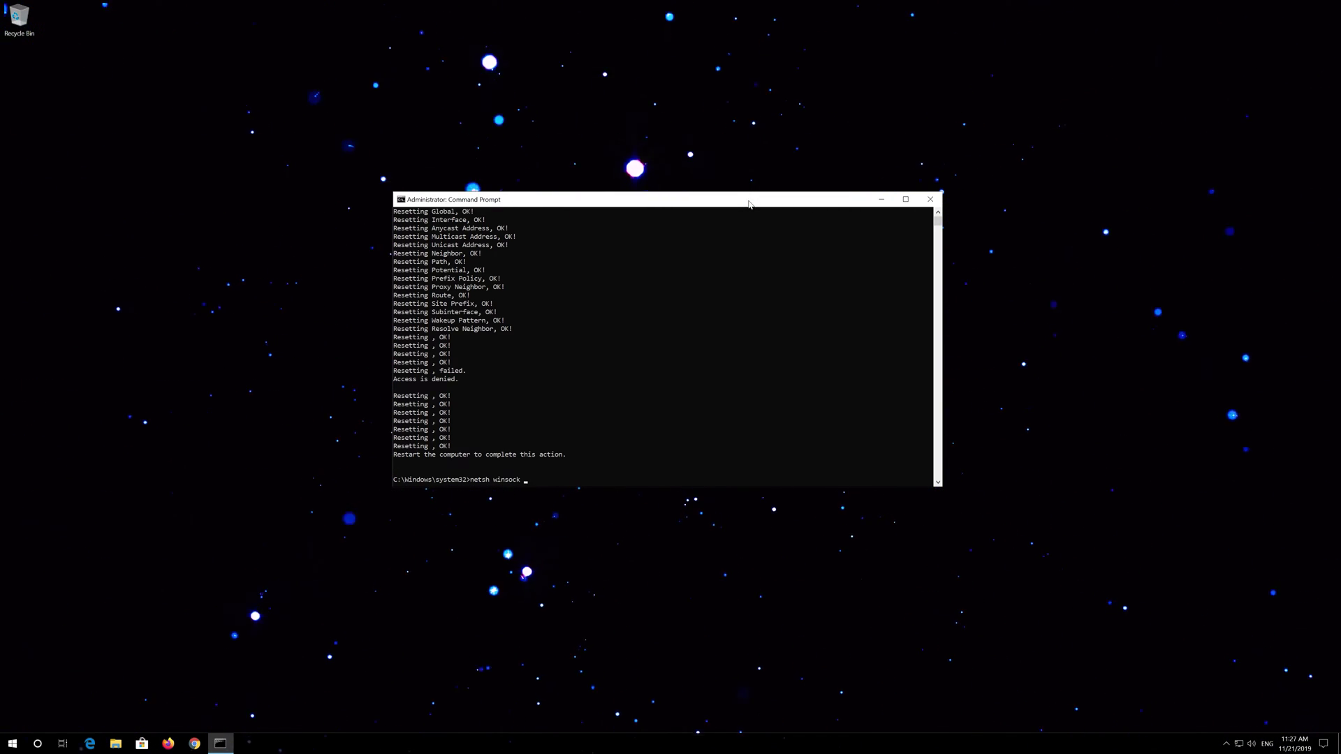
text( reset)
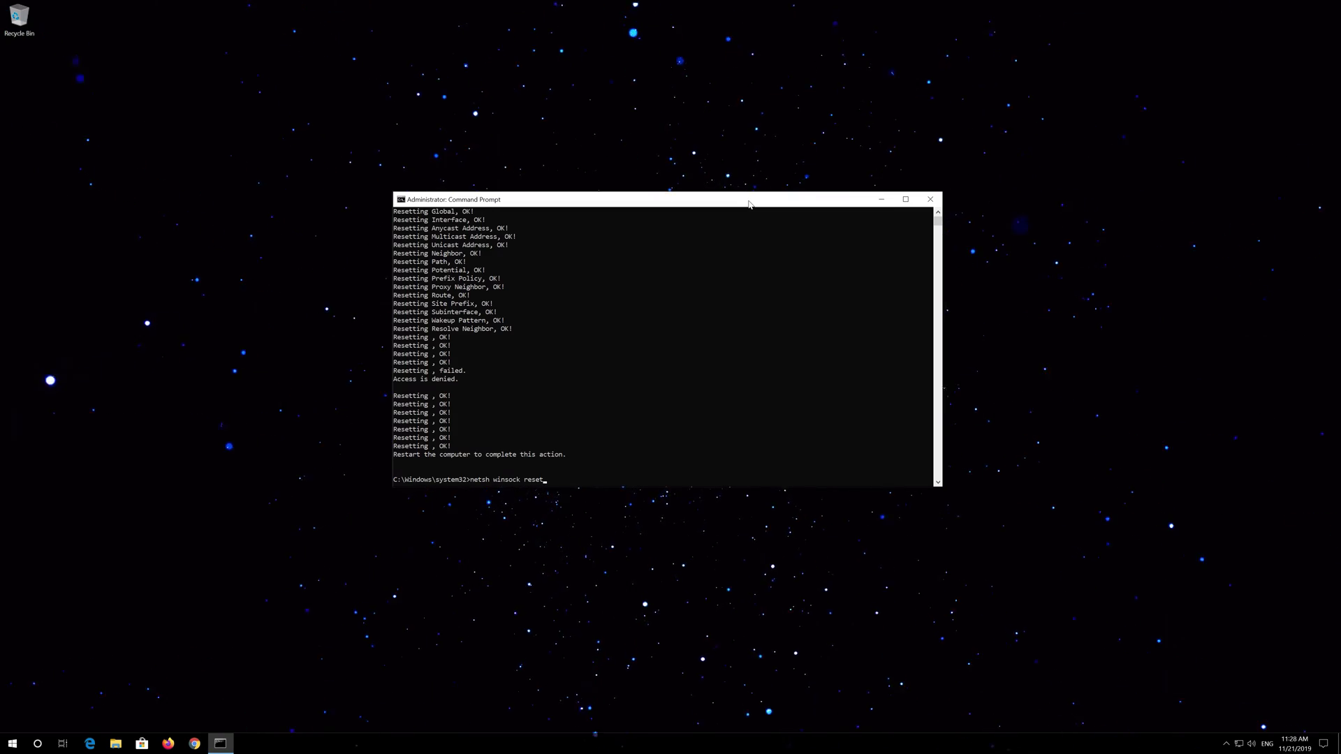
key(Return)
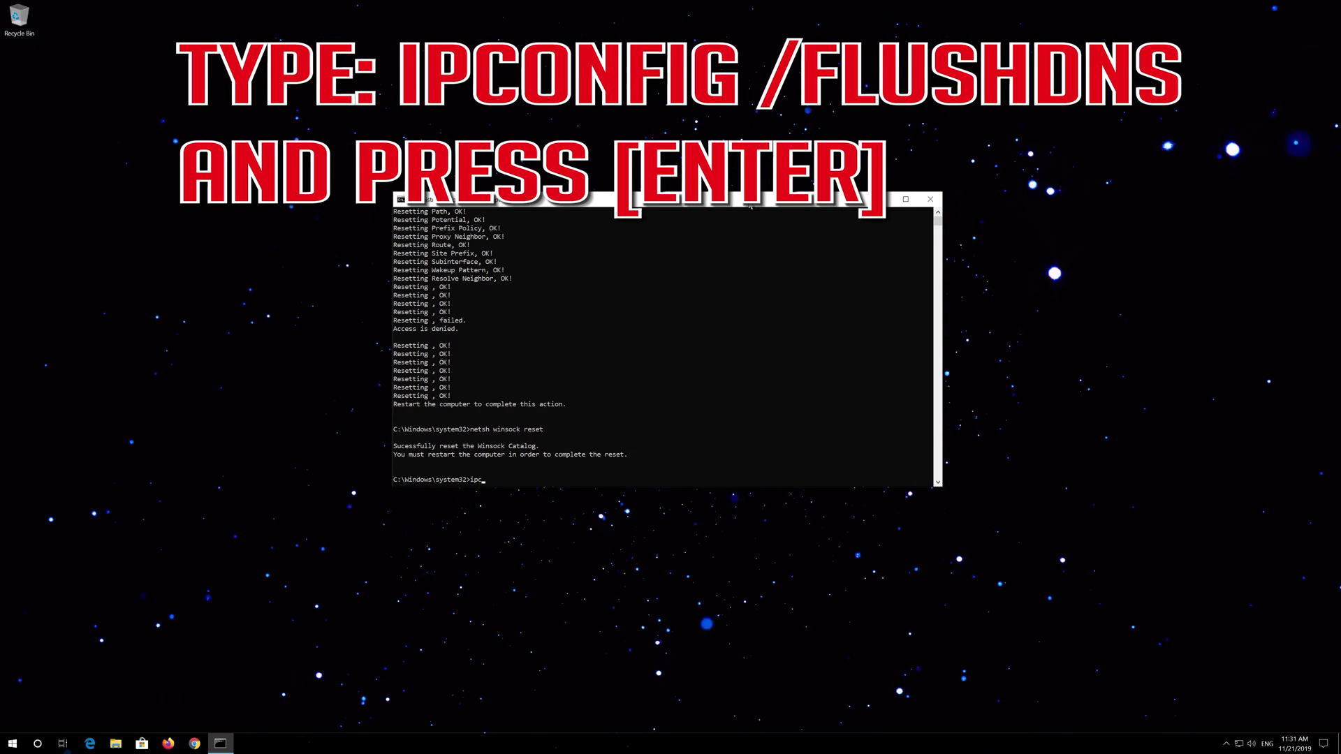
Step: Flush the DNS resolver cache with ipconfig /flushdns and exit the admin Command Prompt
text(ipconfig)
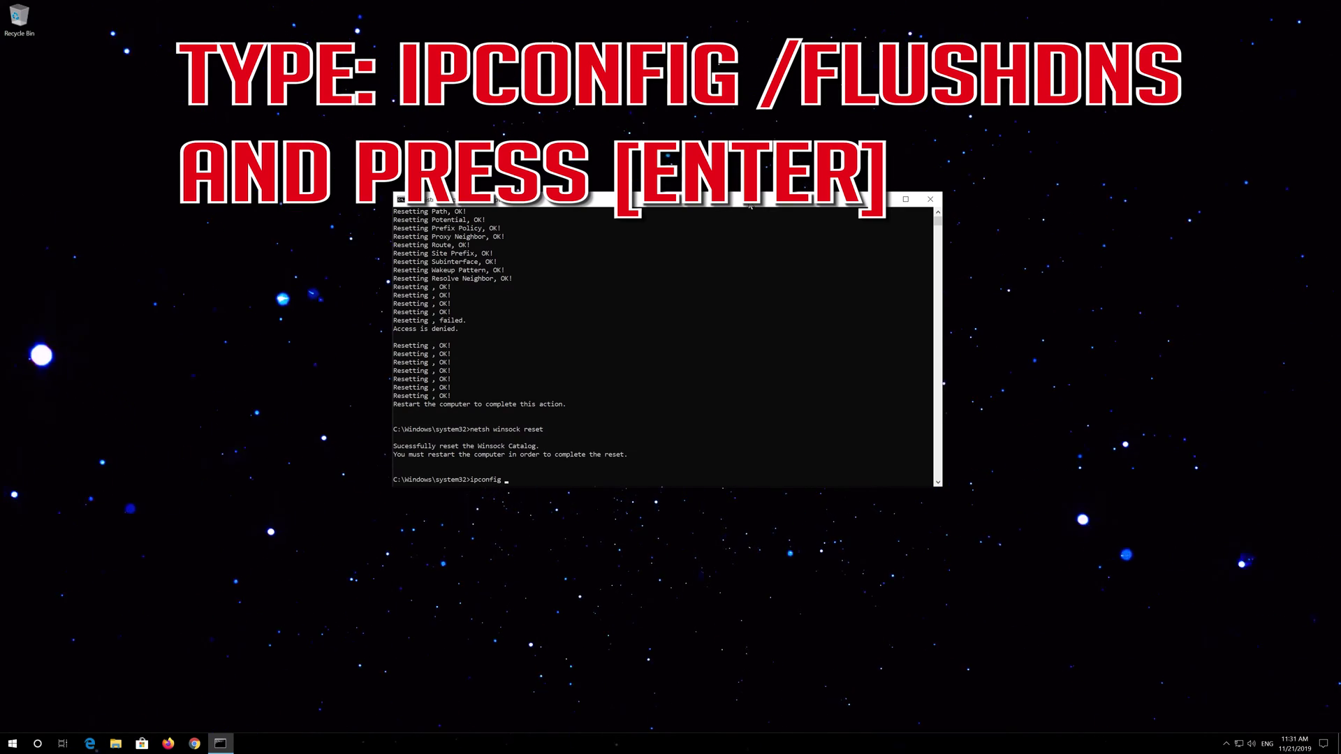
text( /flush)
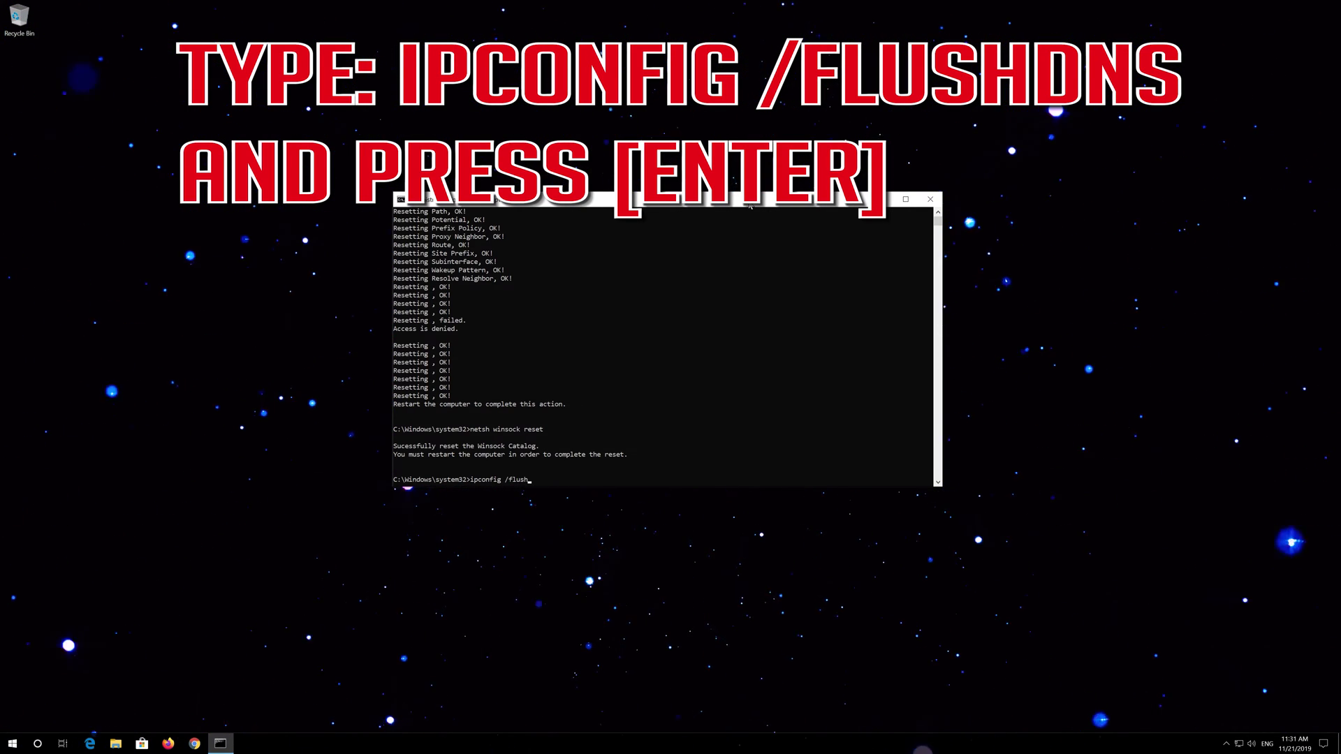
text(d)
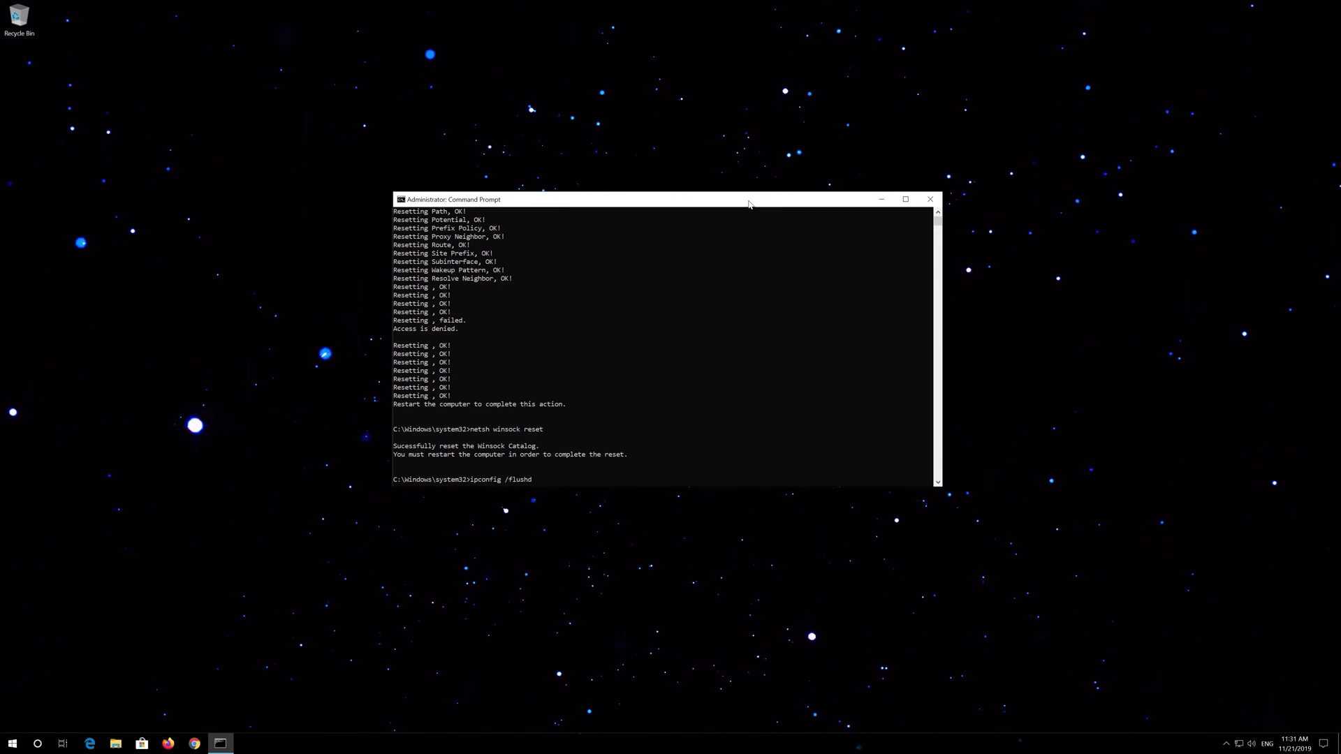
text(ns)
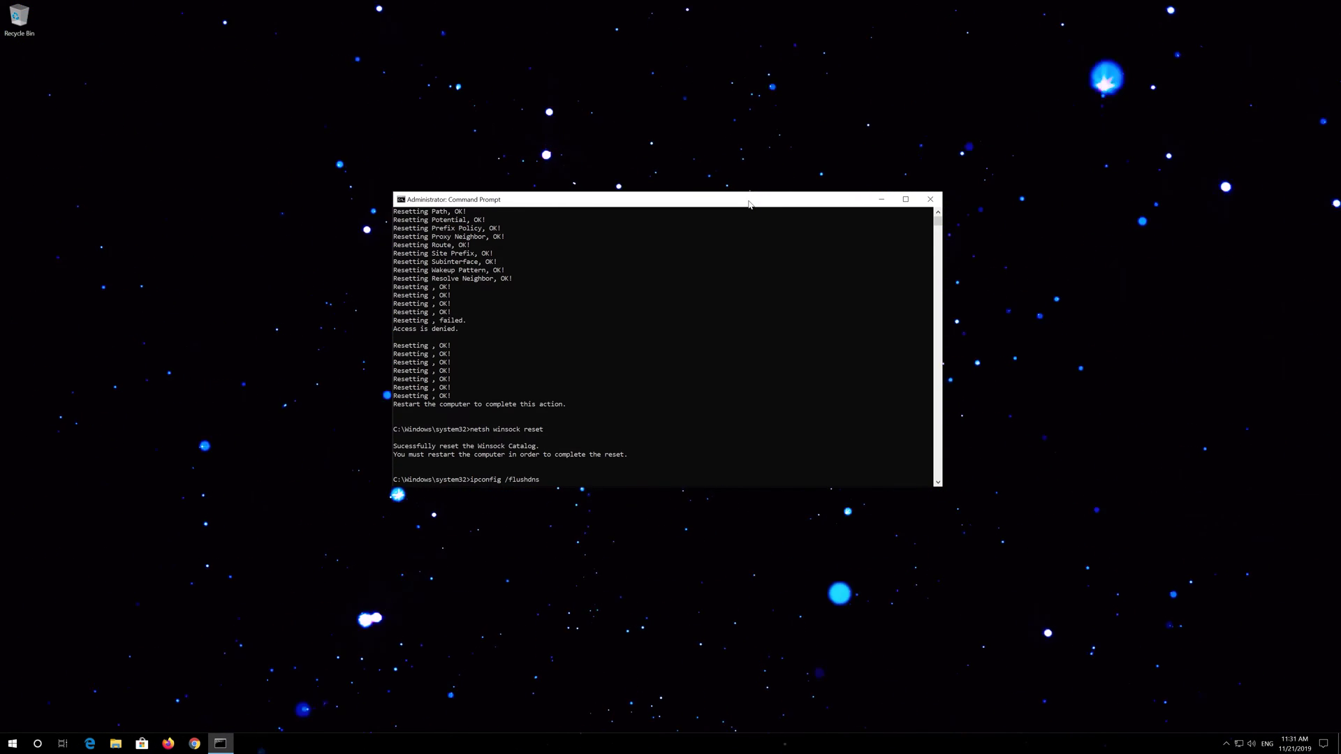
key(Return)
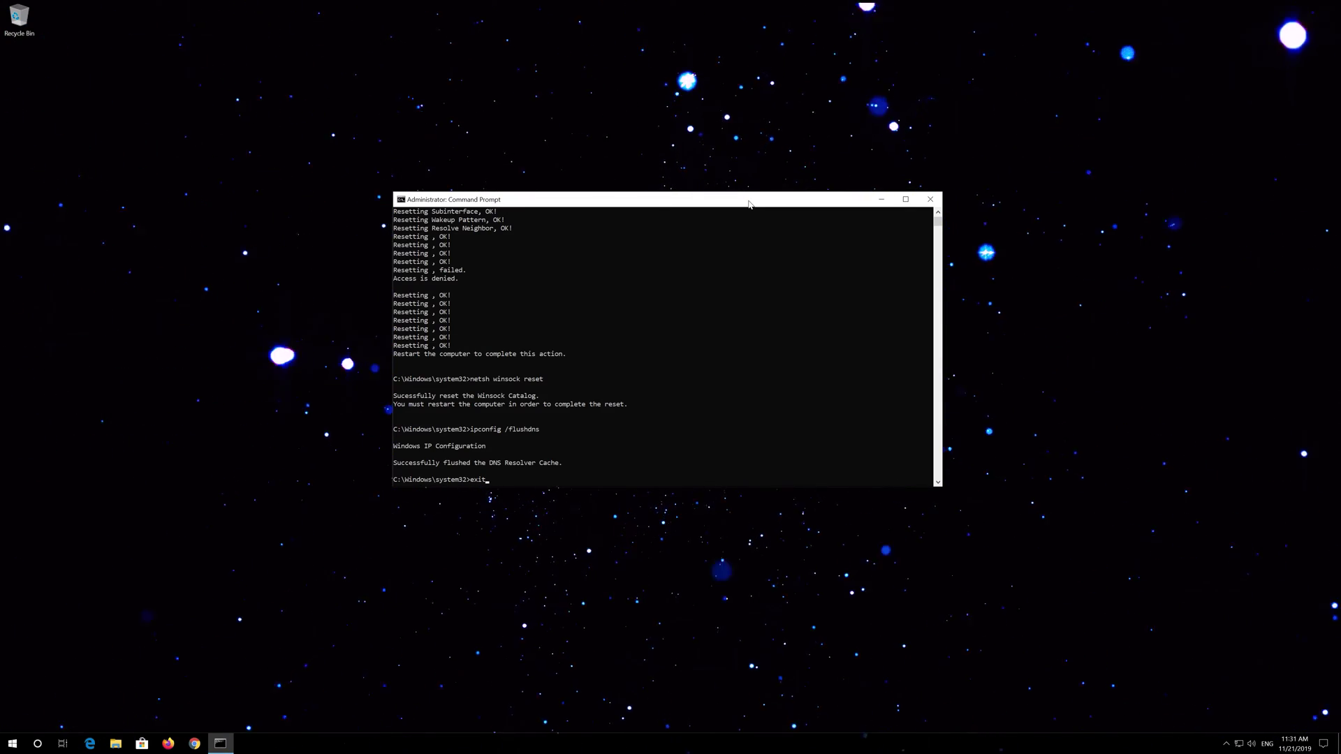
key(Return)
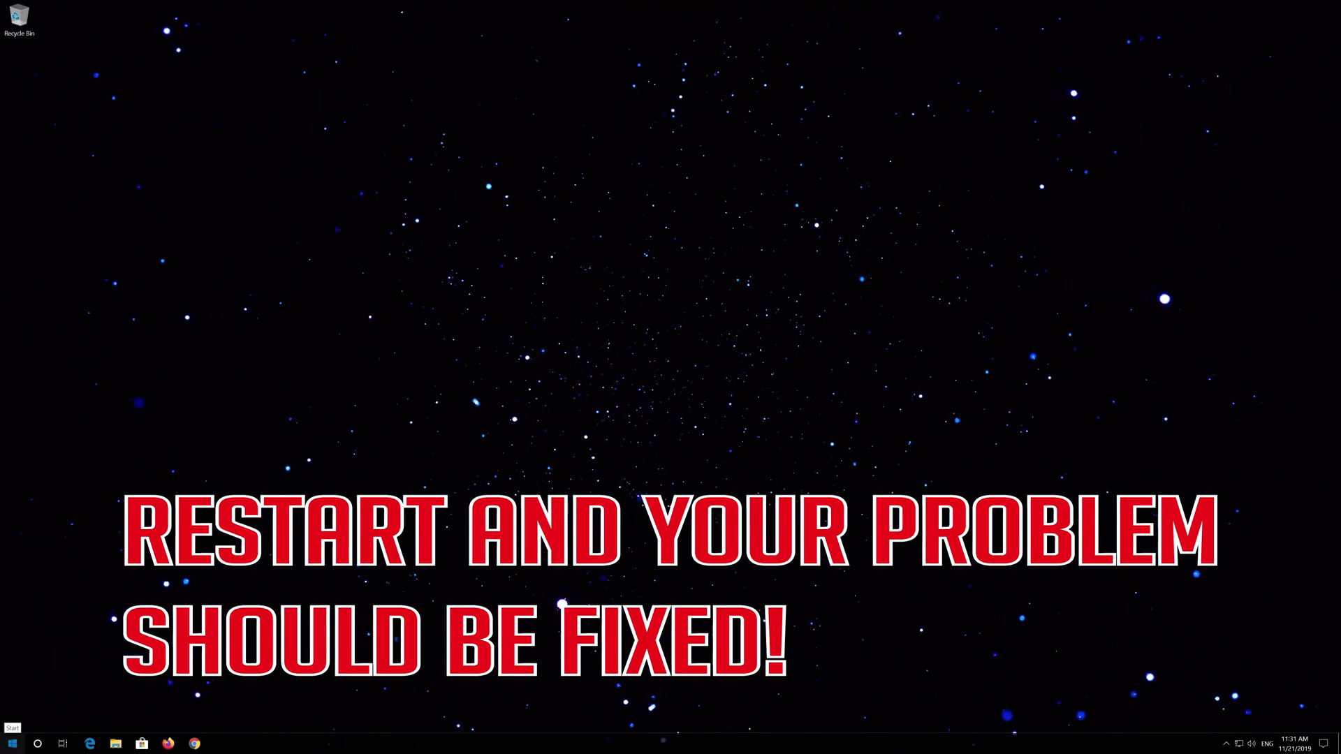
Step: Open Settings from the Start menu's left rail after viewing the Power options
click(4, 748)
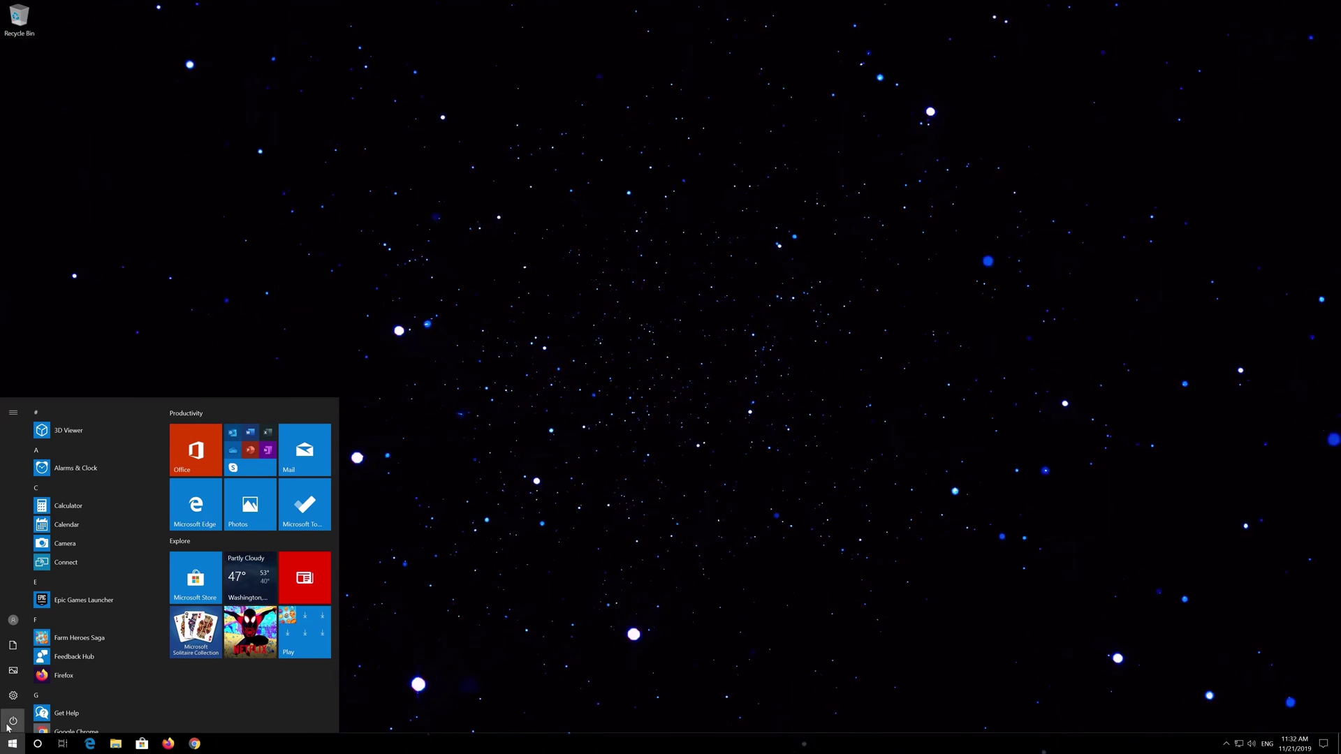
click(11, 722)
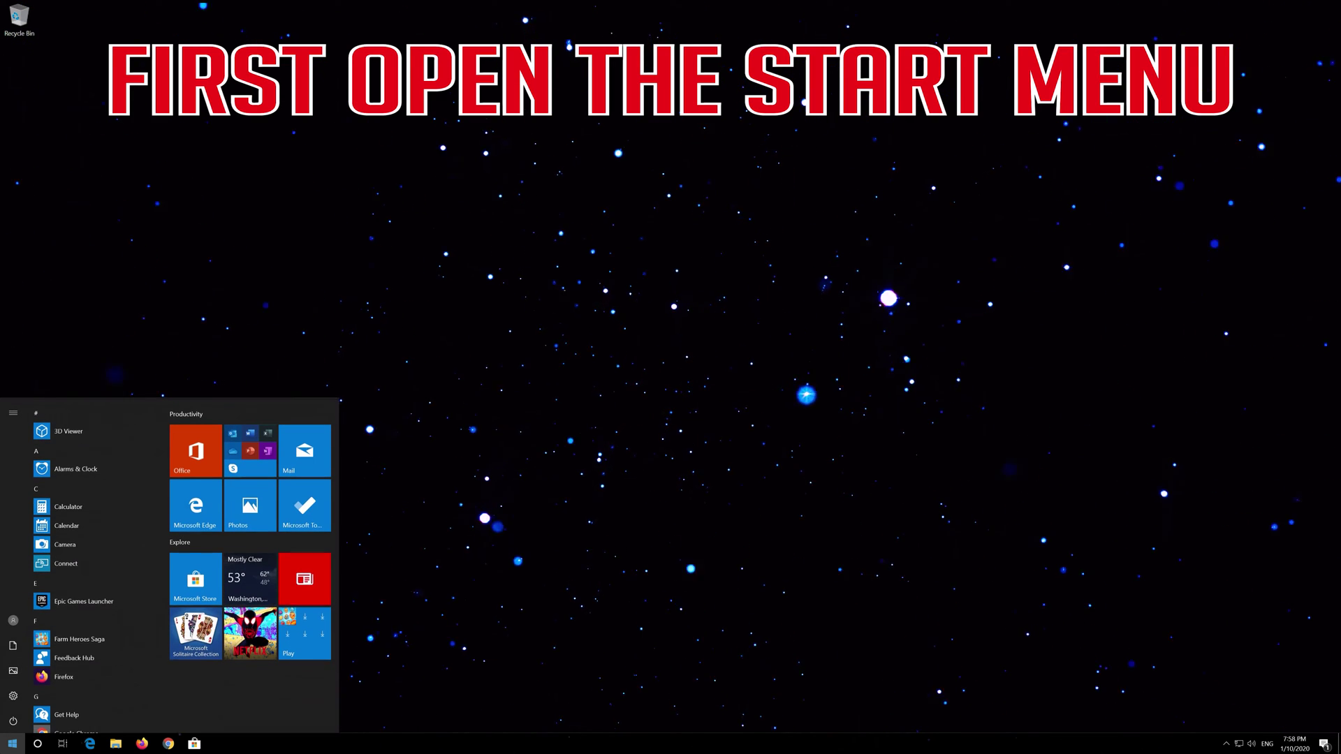
mouse_move(6, 699)
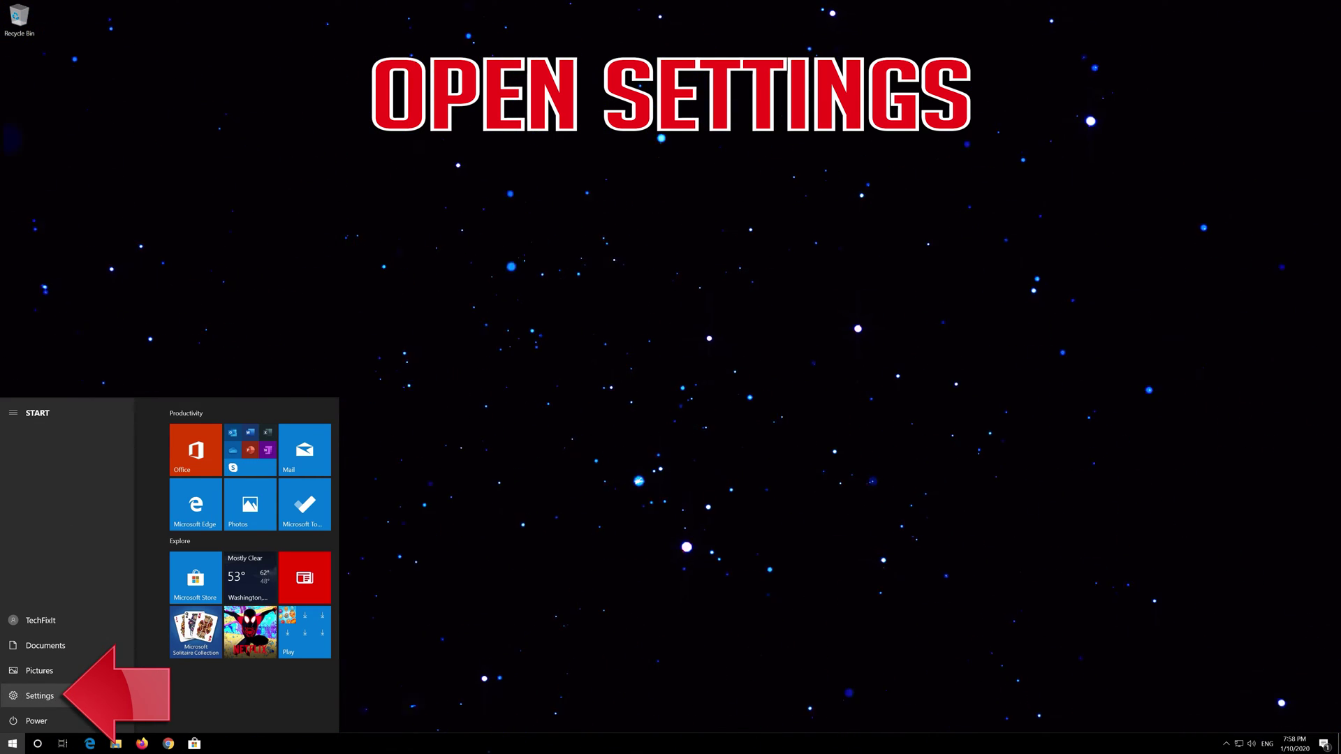
click(43, 696)
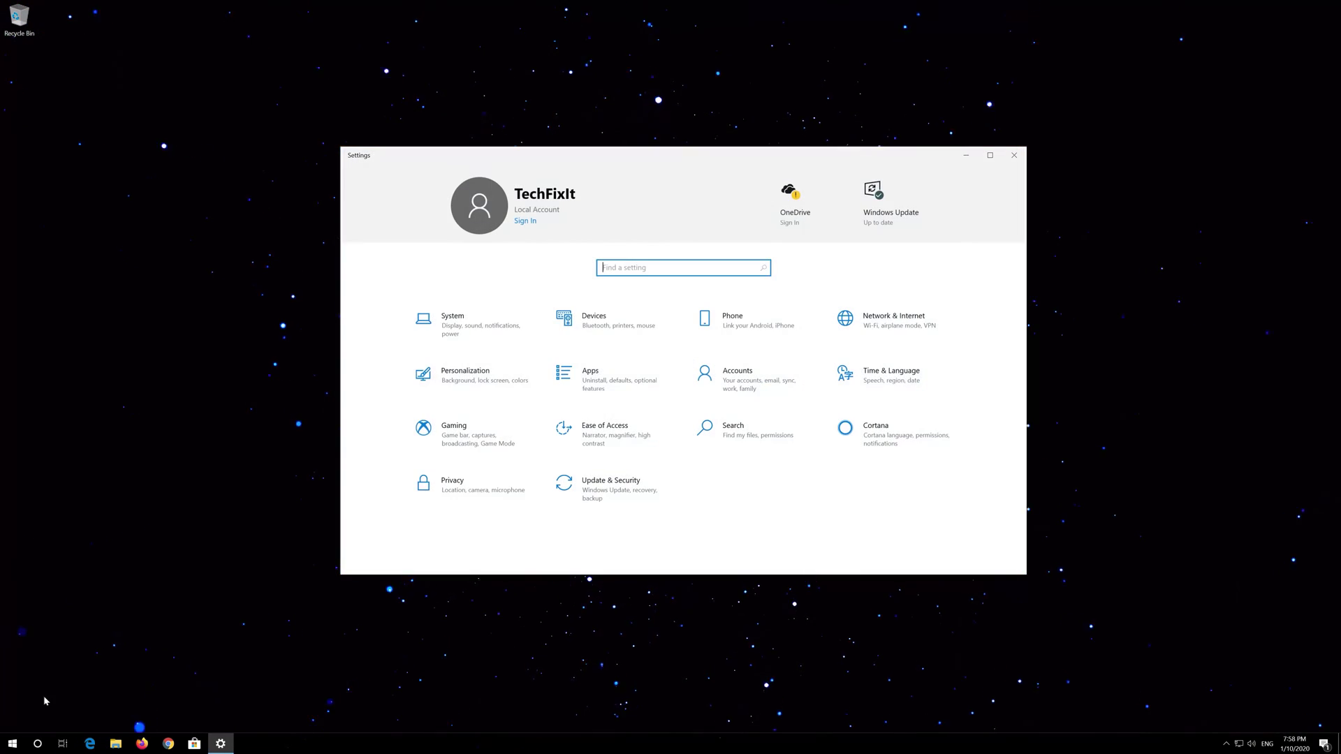
Step: Go to Network & Internet and open Network reset from the Status page
click(893, 326)
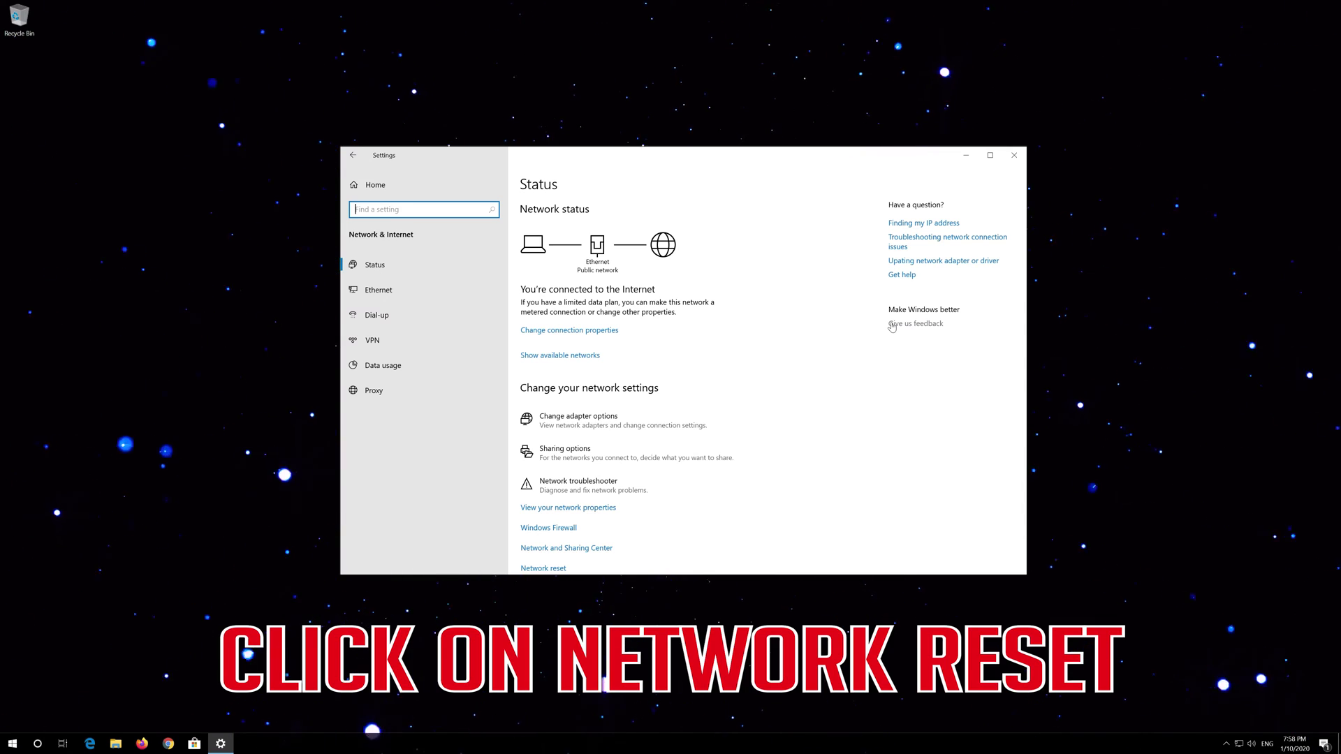
scroll(646, 377, down, 1)
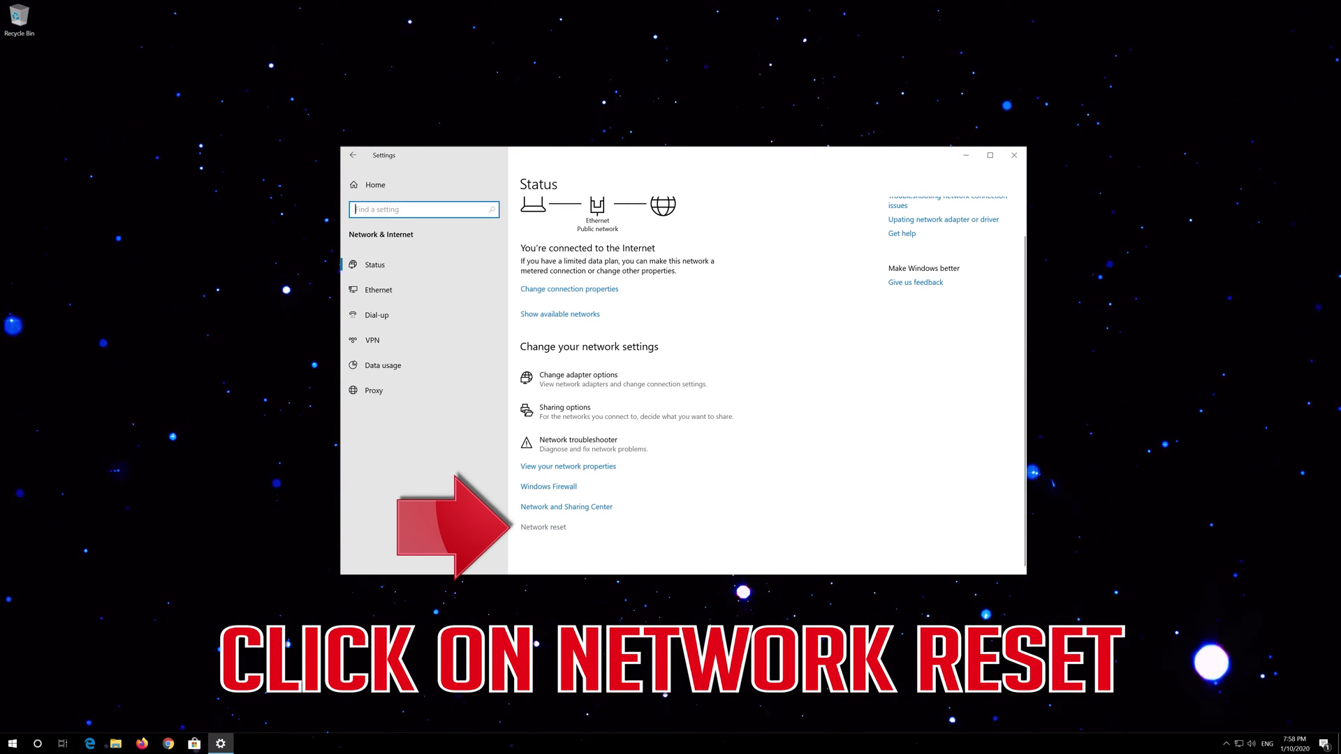
click(550, 529)
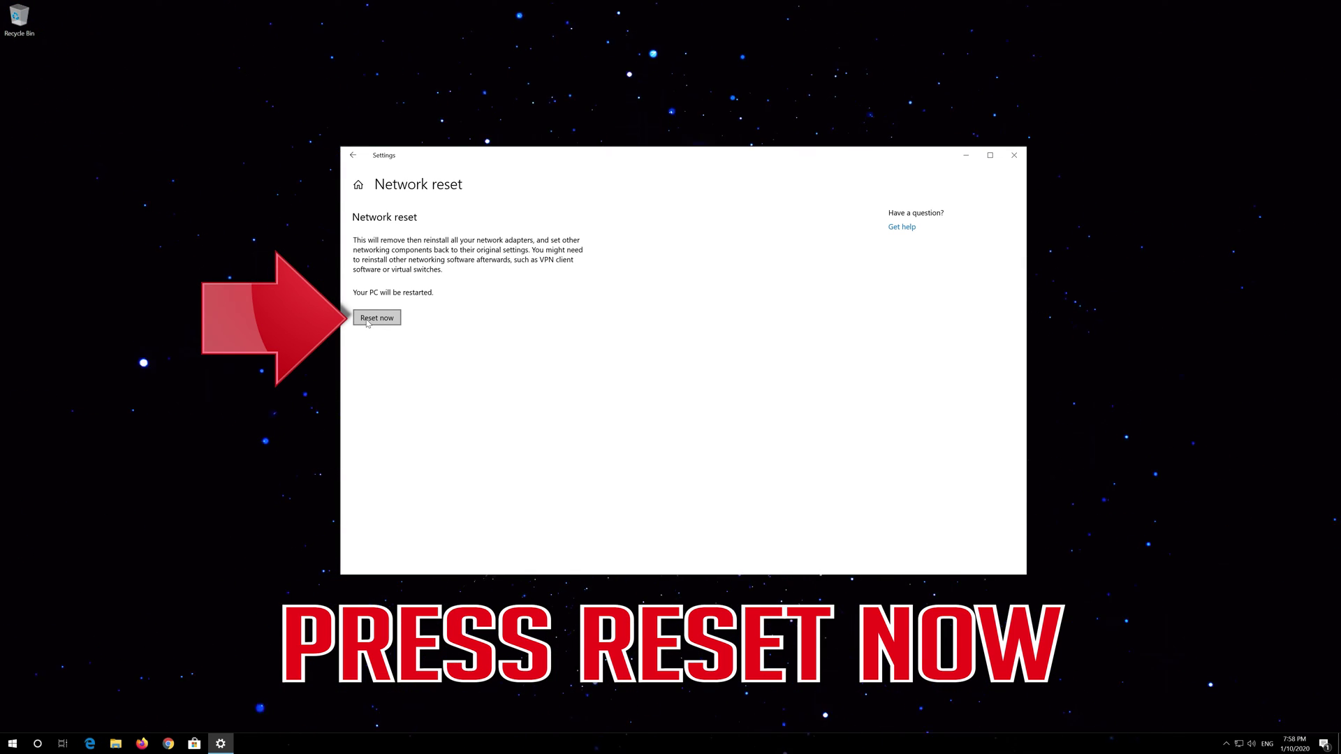
Step: Start the network reset with Reset now and confirm it, scheduling the 5-minute shutdown
click(368, 322)
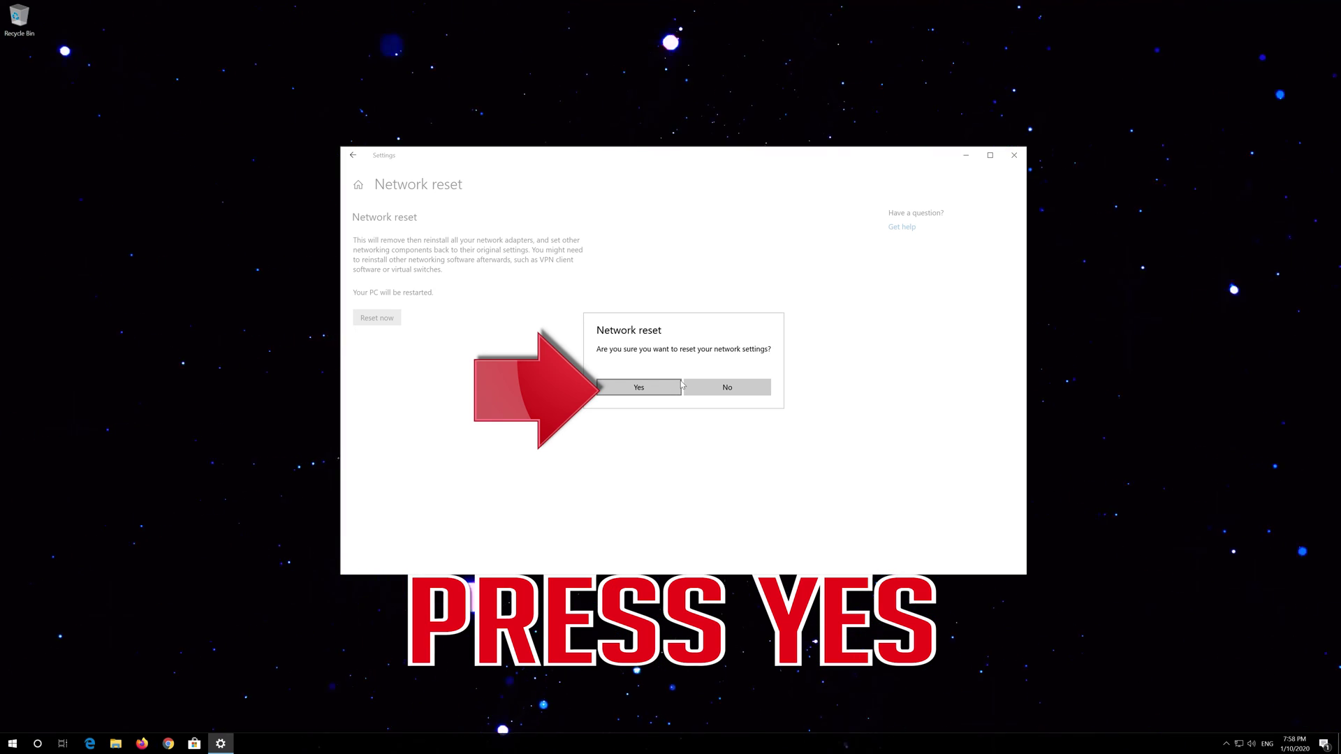
click(637, 388)
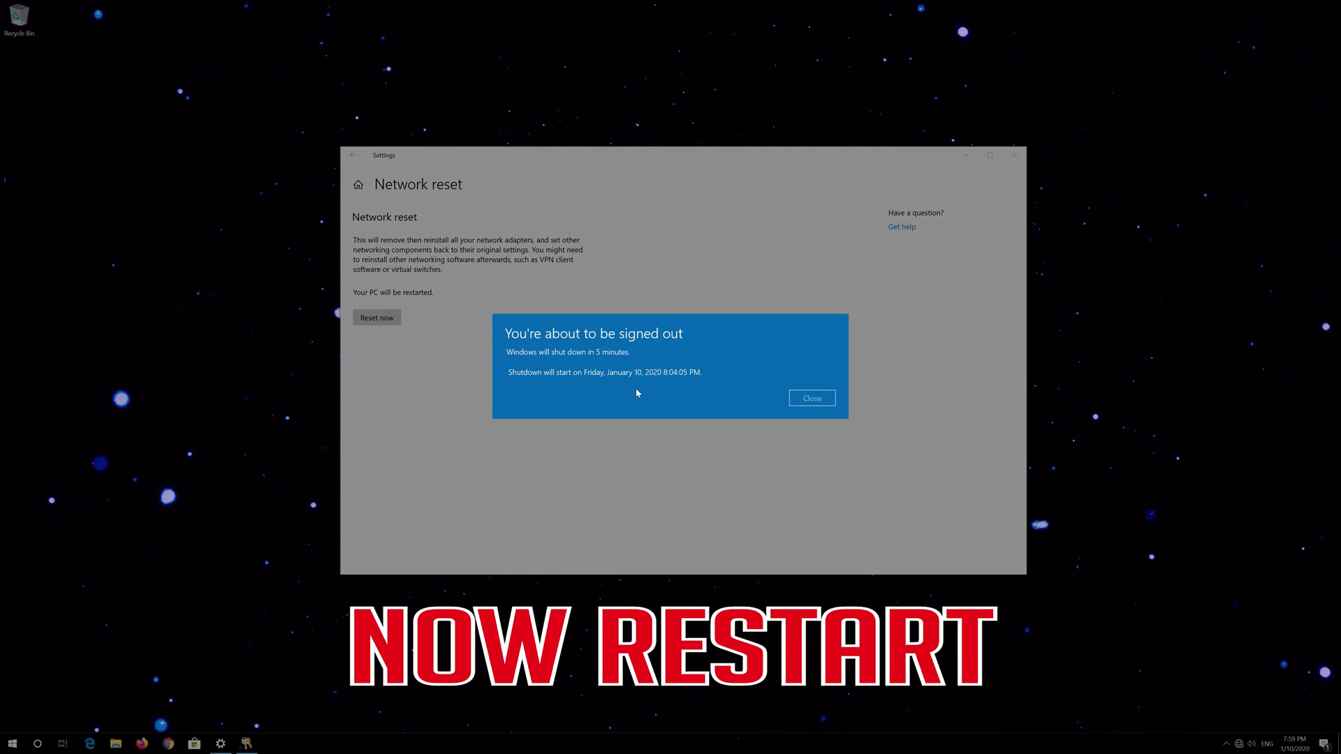